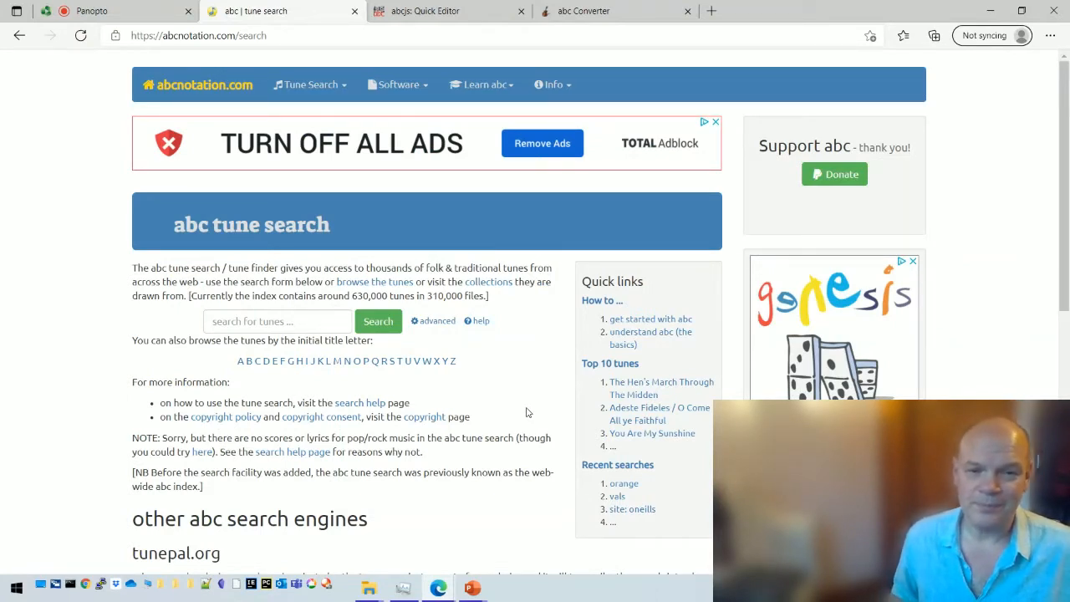
Step: Search abcnotation.com for 'speed the plough'
left_click(261, 321)
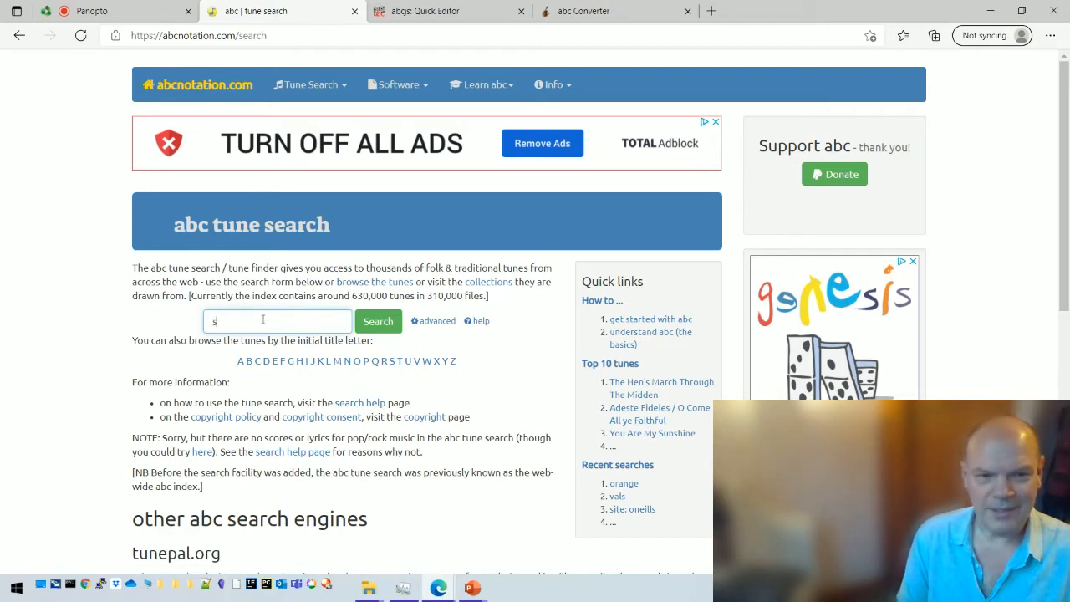
type("speed")
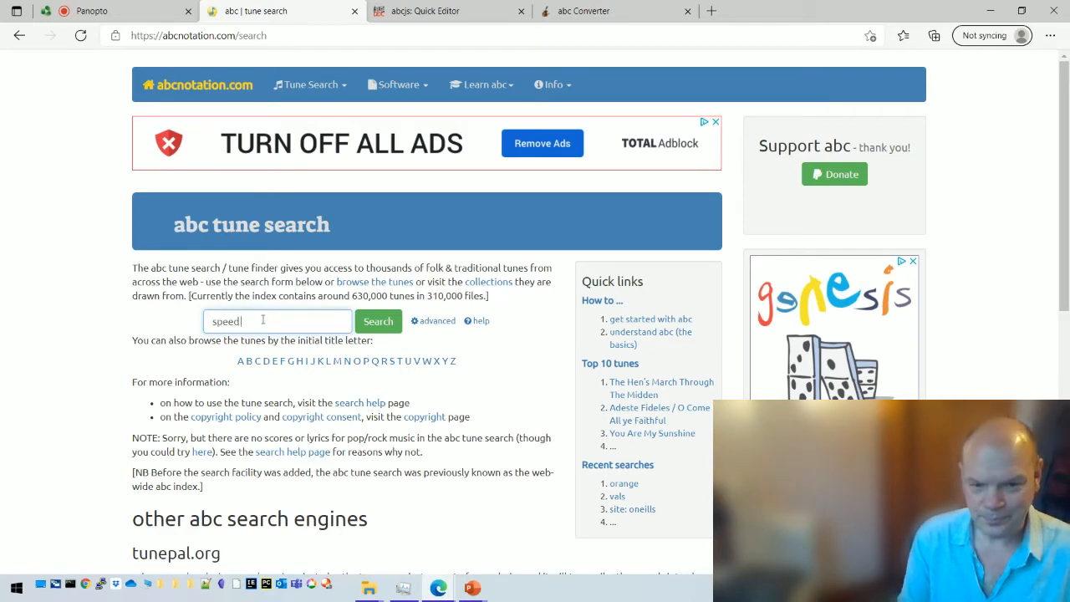
type(" the plough")
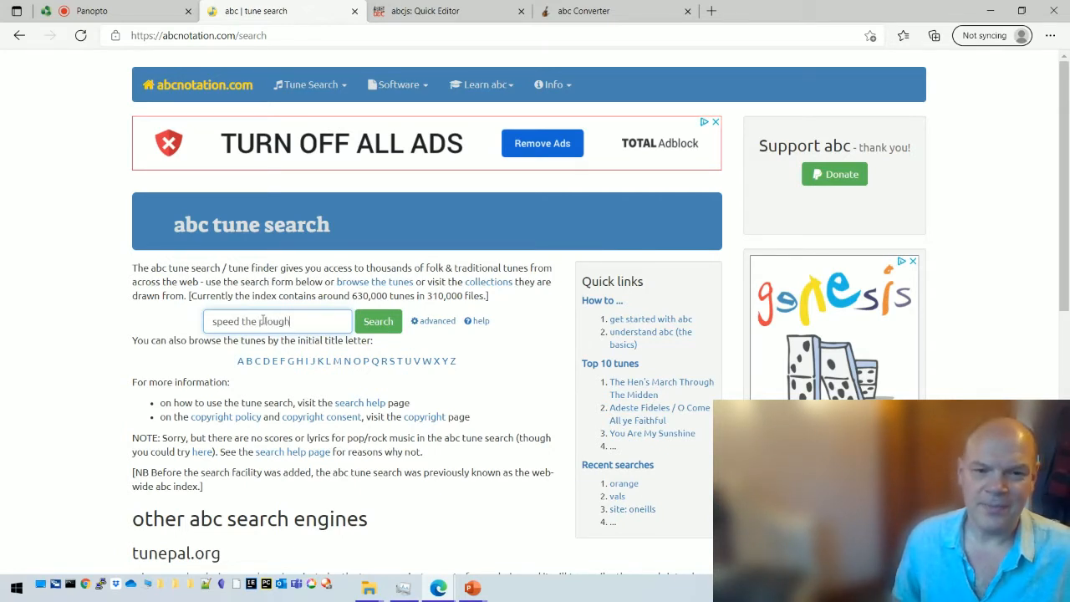
left_click(389, 326)
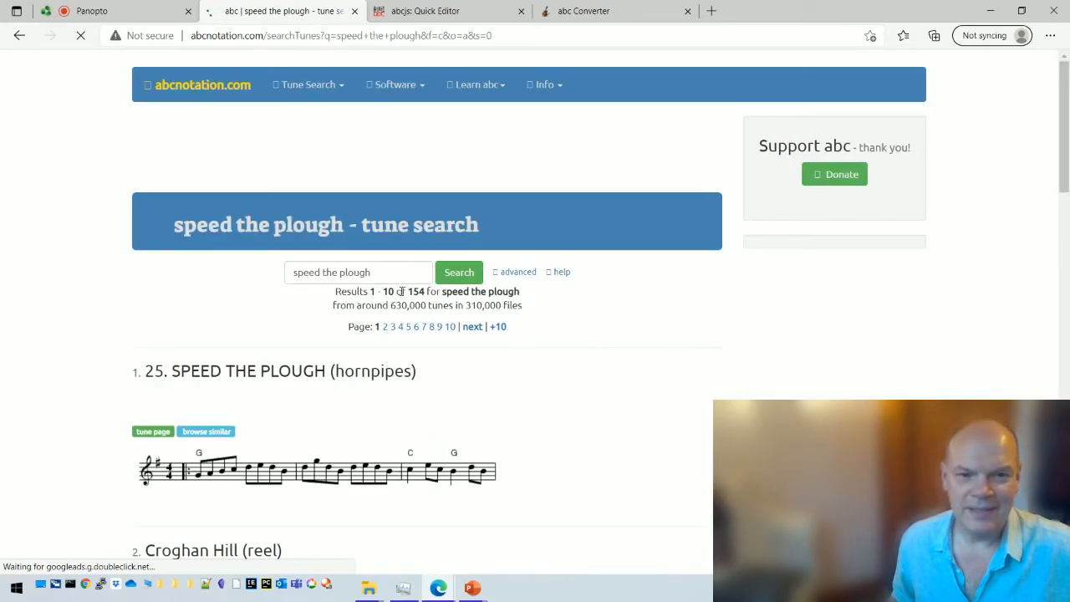
scroll(538, 320, "down", 3)
scroll(539, 321, "down", 3)
scroll(539, 320, "down", 3)
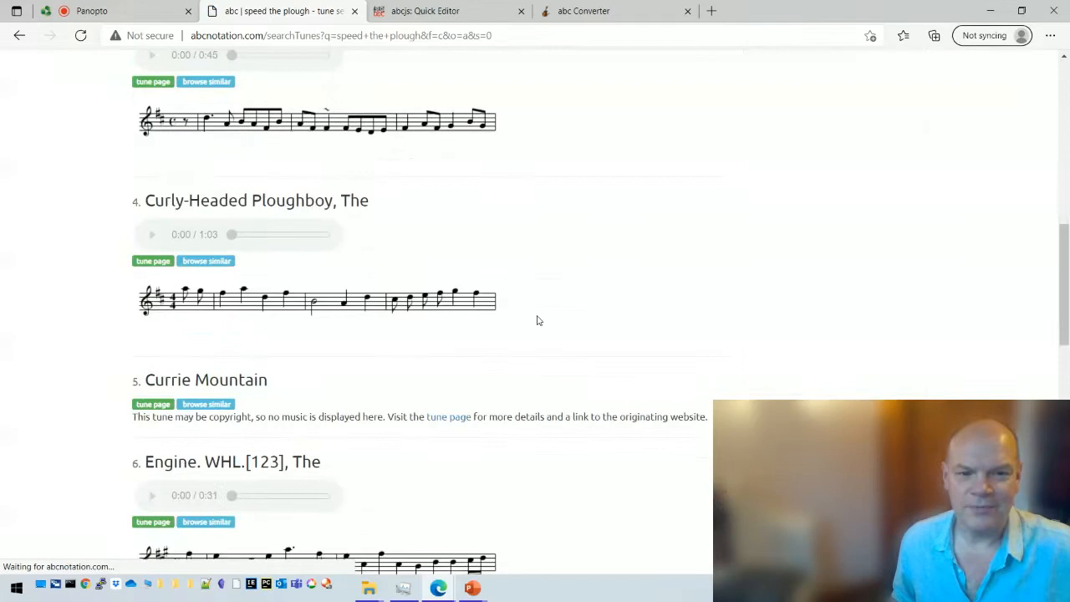
scroll(538, 320, "up", 8)
scroll(539, 321, "up", 2)
scroll(538, 319, "down", 2)
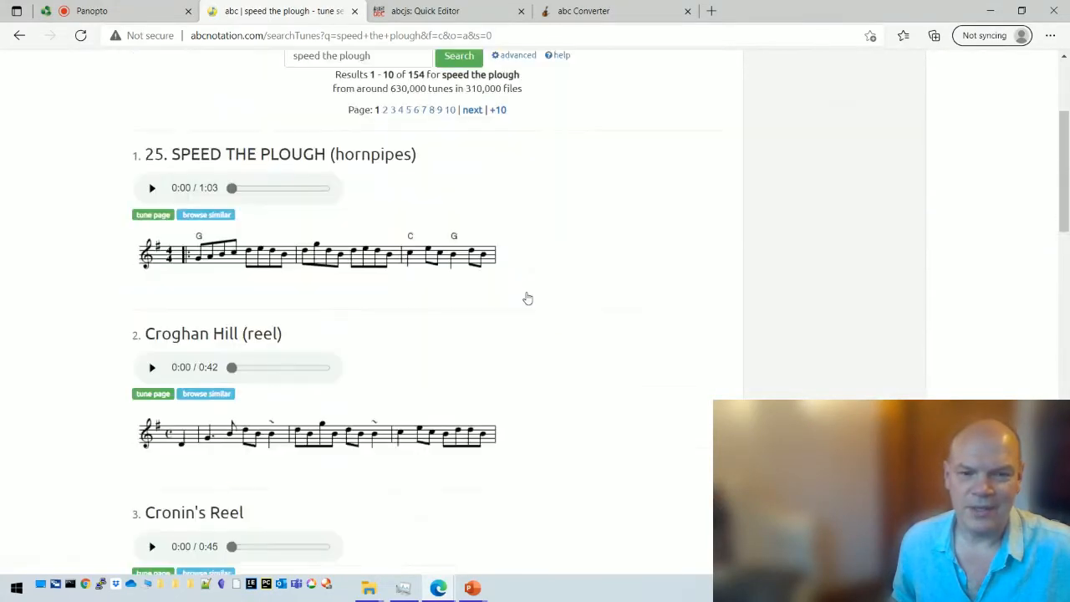
scroll(527, 301, "down", 1)
scroll(522, 292, "up", 1)
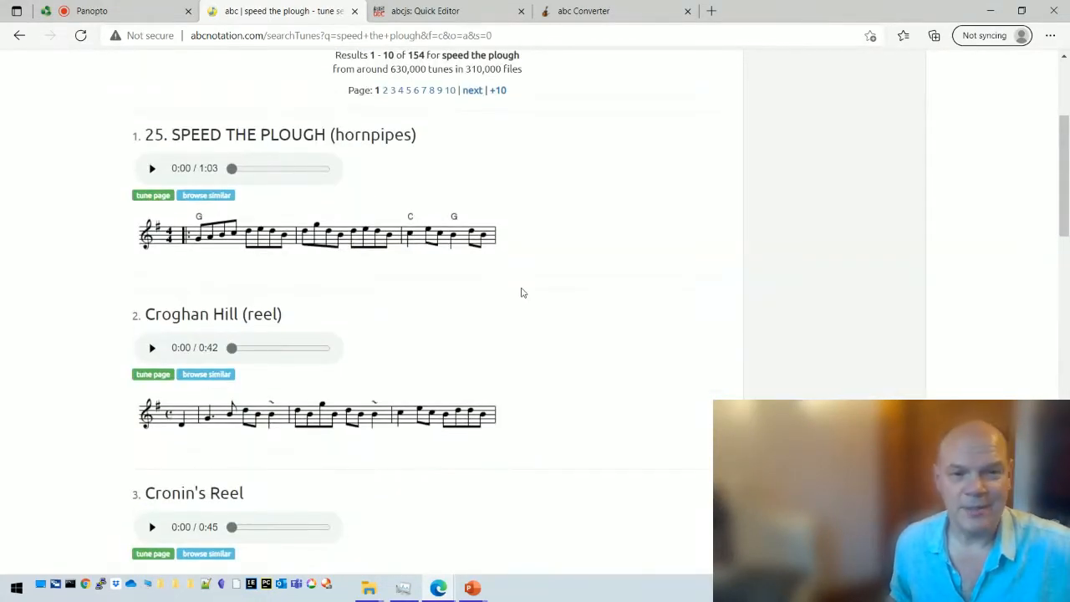
scroll(521, 292, "down", 1)
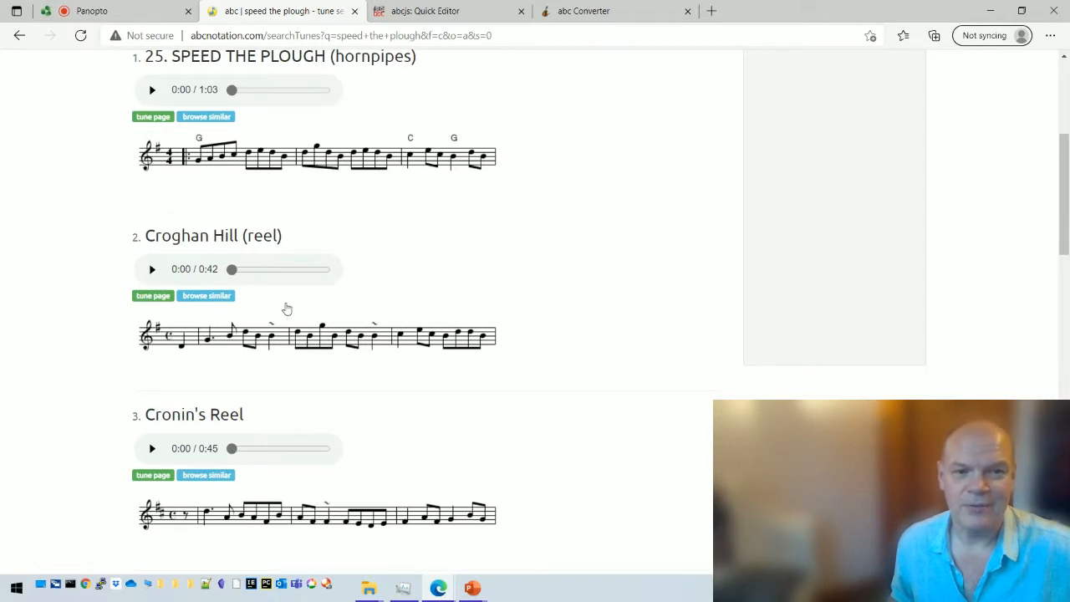
scroll(397, 269, "up", 2)
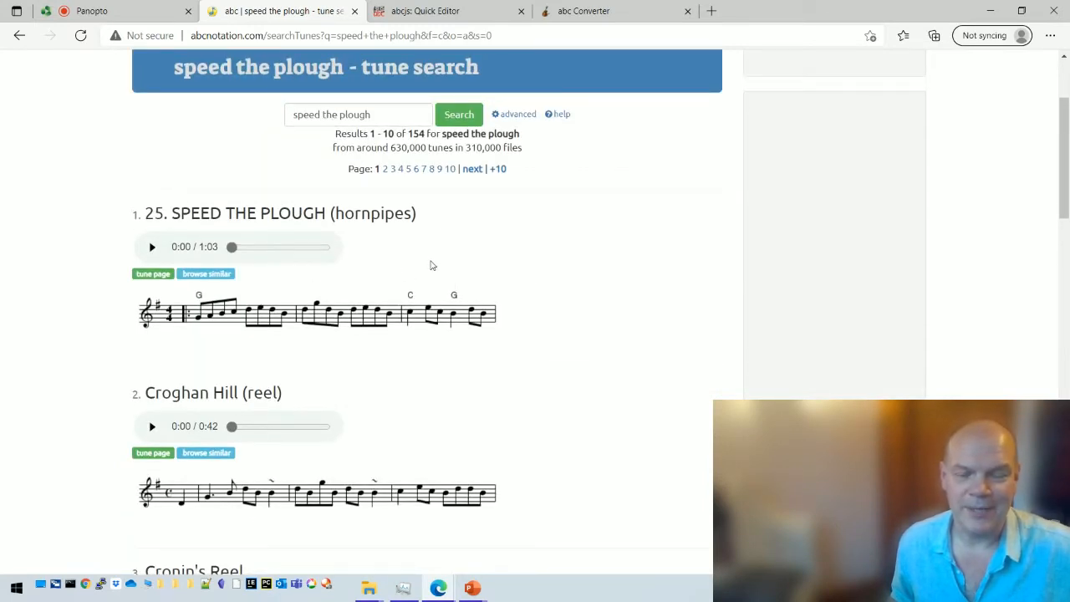
scroll(433, 265, "down", 3)
scroll(432, 265, "down", 4)
scroll(433, 265, "down", 4)
scroll(433, 267, "down", 3)
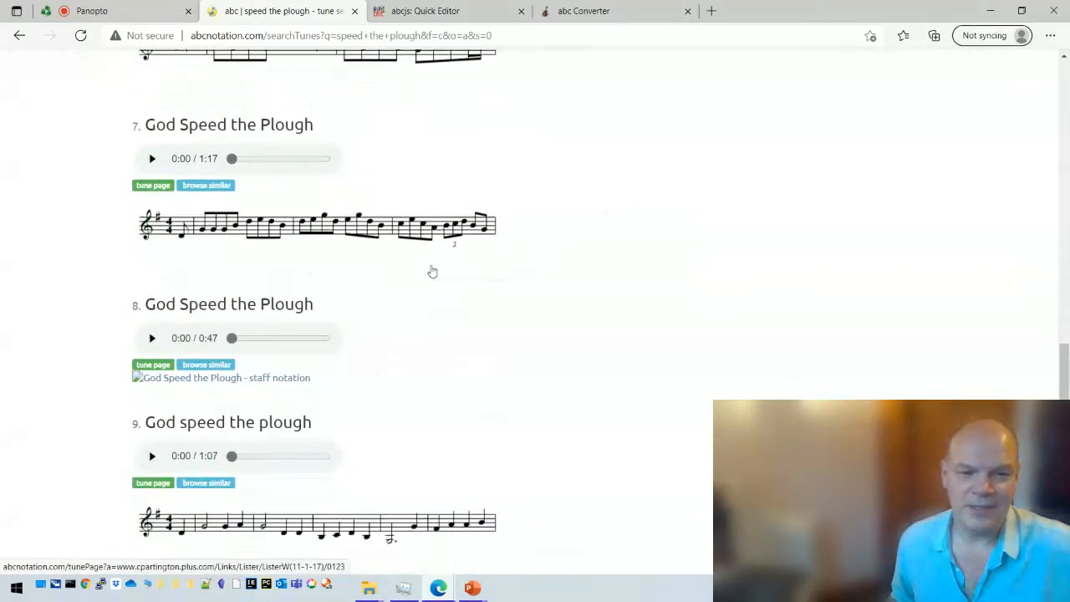
scroll(432, 272, "down", 3)
scroll(432, 272, "up", 3)
scroll(433, 272, "up", 4)
scroll(433, 271, "up", 5)
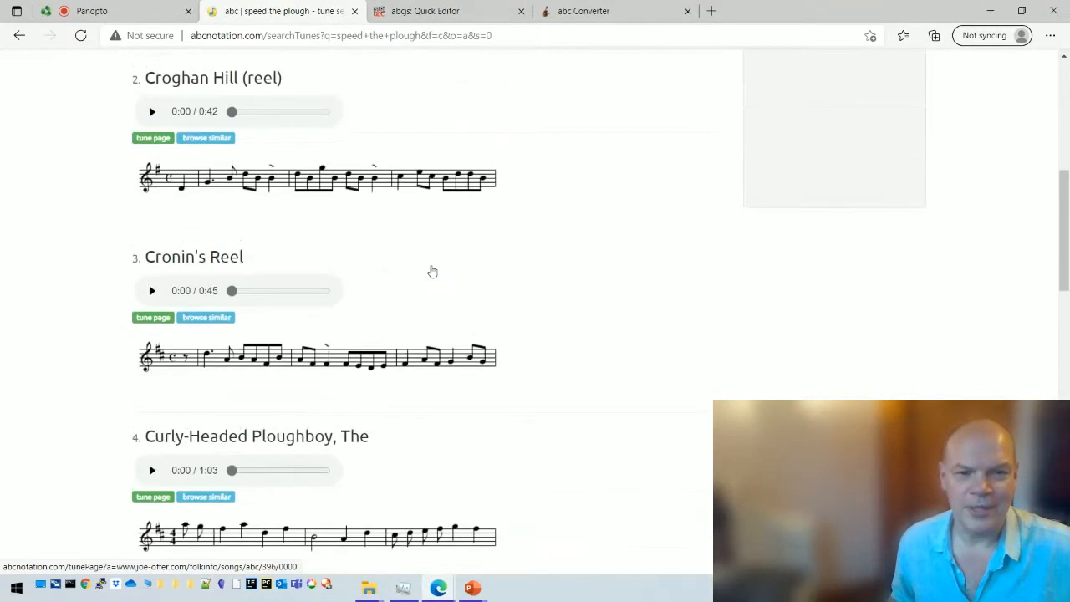
scroll(433, 272, "down", 4)
scroll(433, 272, "down", 4)
scroll(432, 272, "down", 3)
scroll(432, 272, "down", 3)
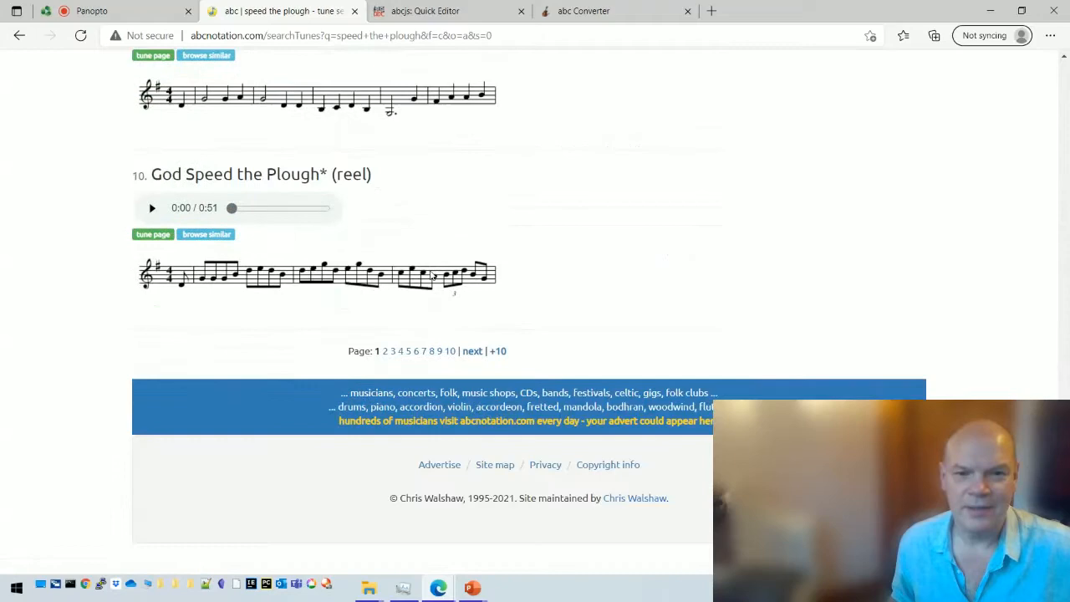
scroll(432, 272, "up", 5)
scroll(432, 272, "up", 5)
scroll(432, 271, "up", 3)
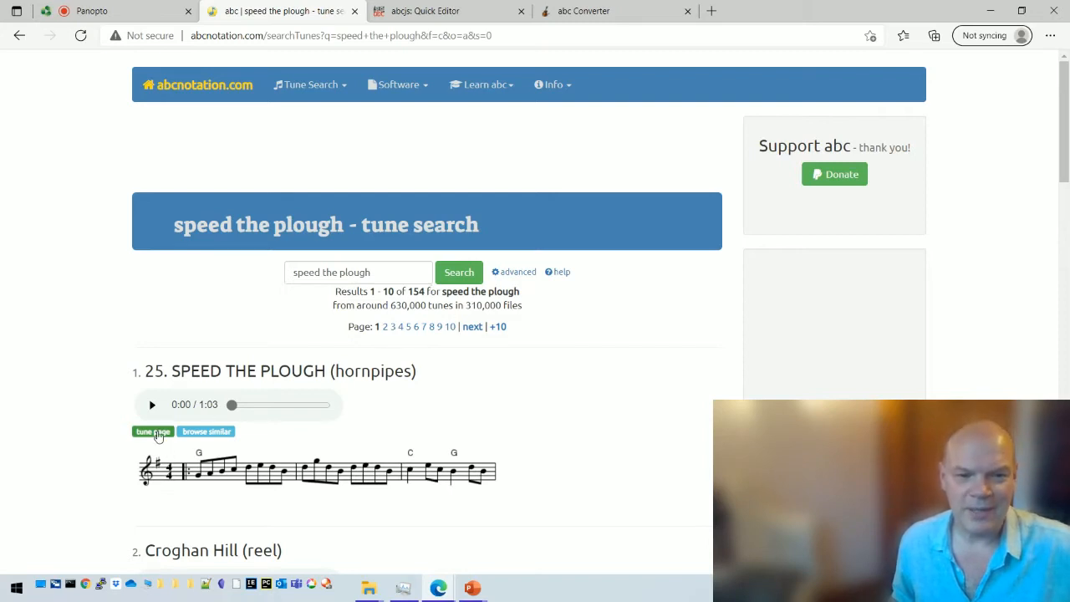
Step: Open the first hornpipe's tune page and copy its full abc notation text
left_click(153, 432)
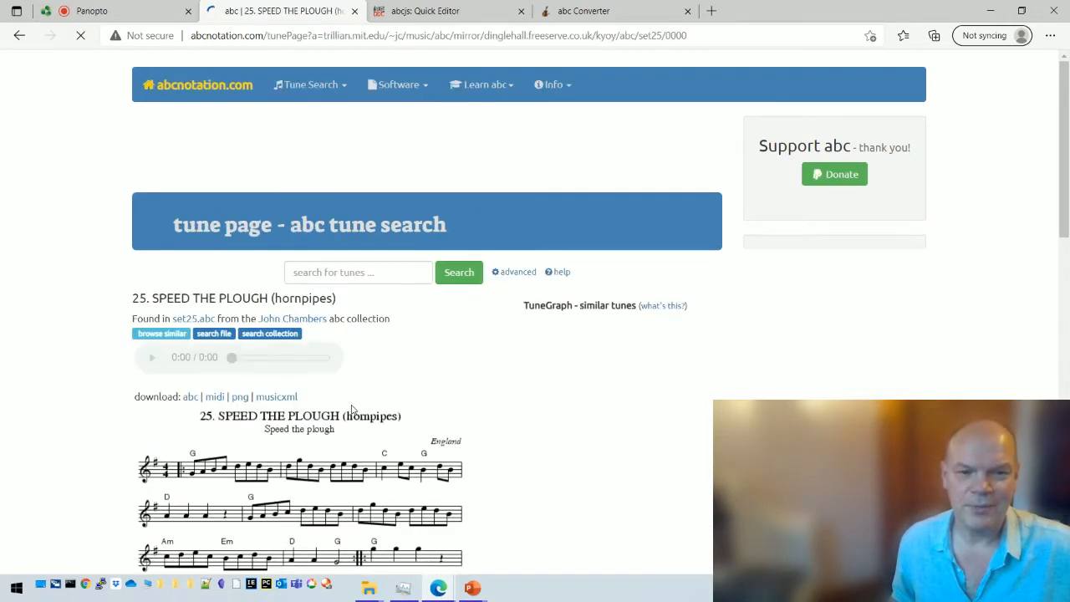
scroll(351, 397, "down", 2)
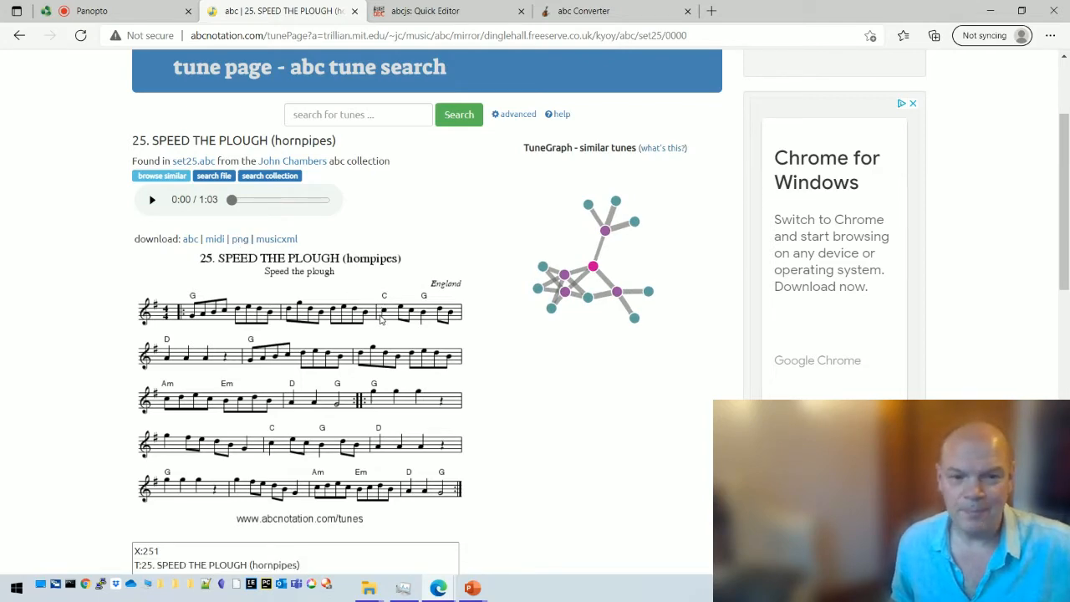
scroll(383, 308, "down", 4)
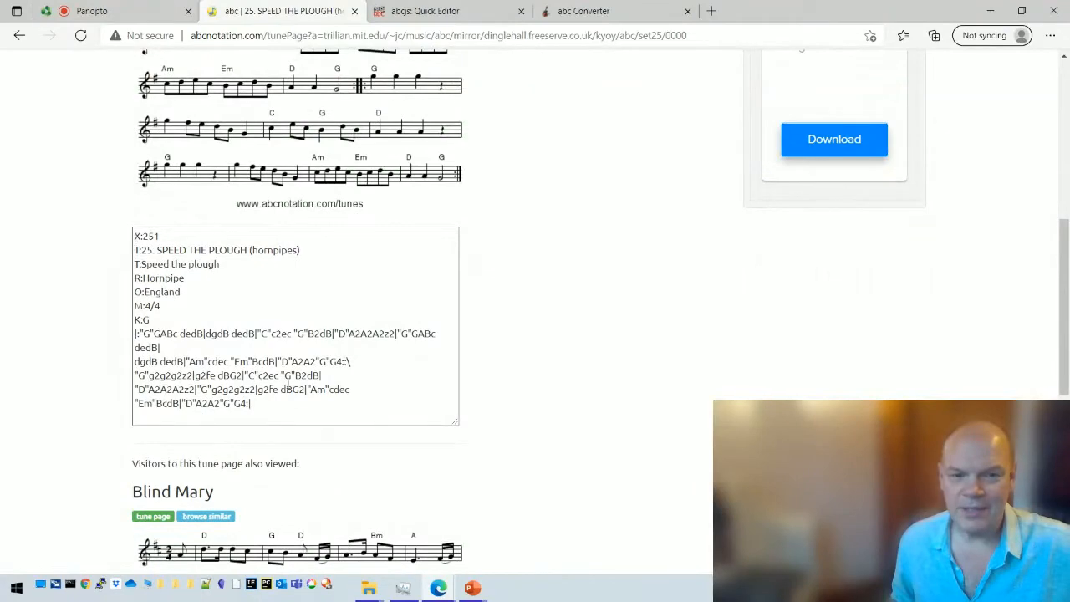
scroll(215, 334, "up", 3)
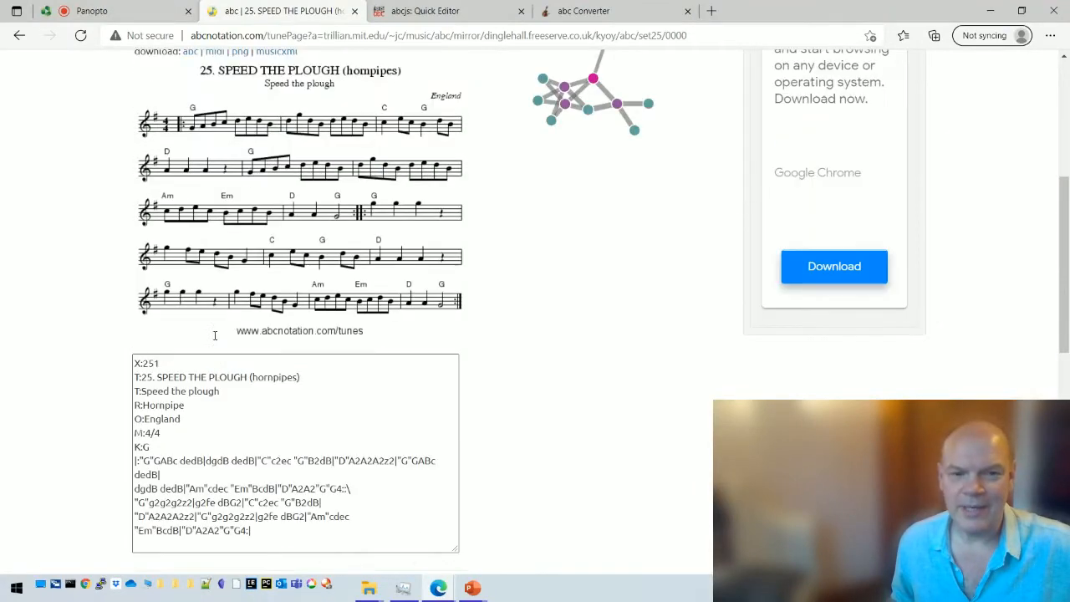
scroll(215, 334, "down", 6)
scroll(215, 334, "up", 3)
scroll(215, 335, "down", 6)
scroll(215, 336, "up", 8)
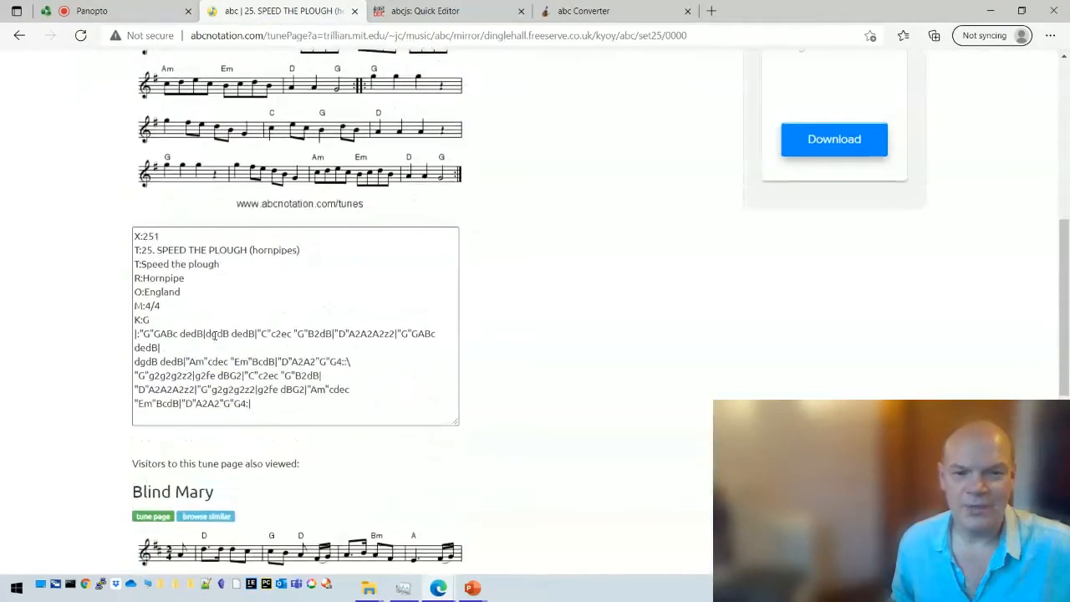
scroll(215, 336, "up", 3)
scroll(215, 336, "down", 8)
scroll(215, 339, "up", 4)
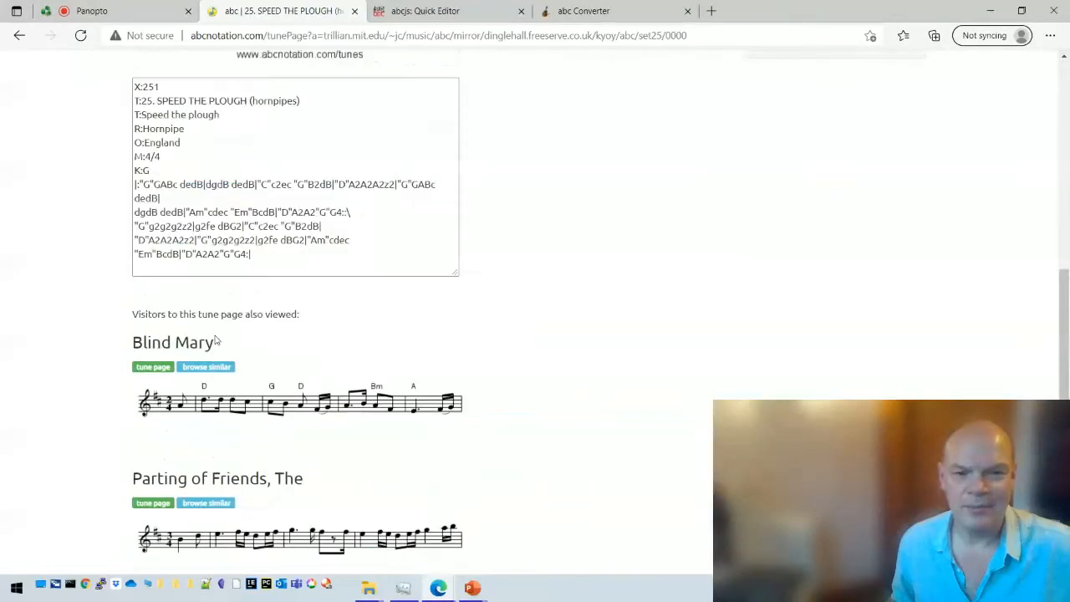
scroll(215, 339, "up", 4)
scroll(215, 339, "up", 3)
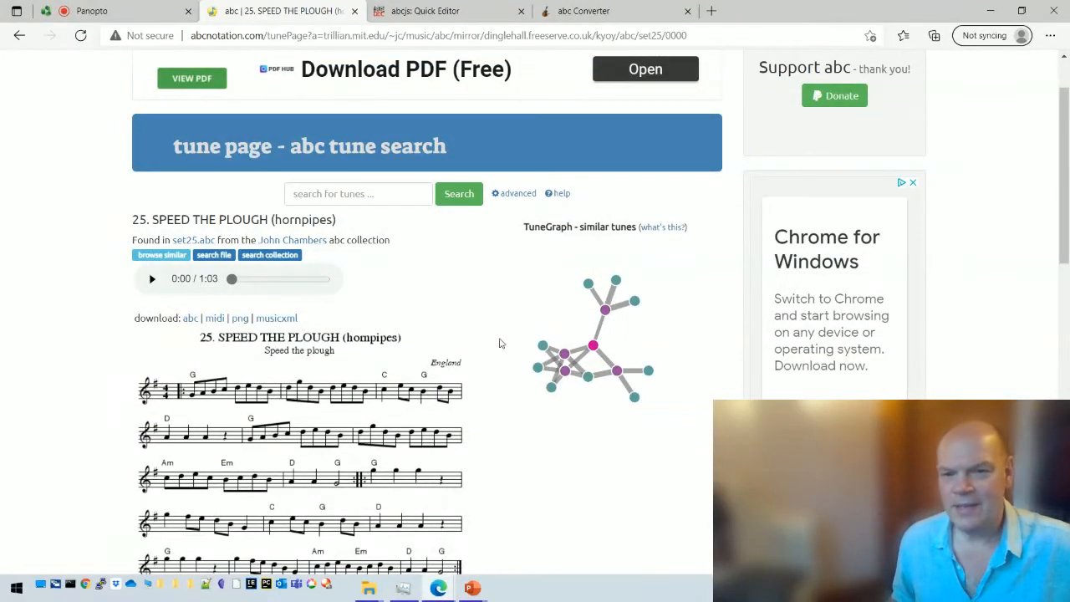
mouse_move(551, 387)
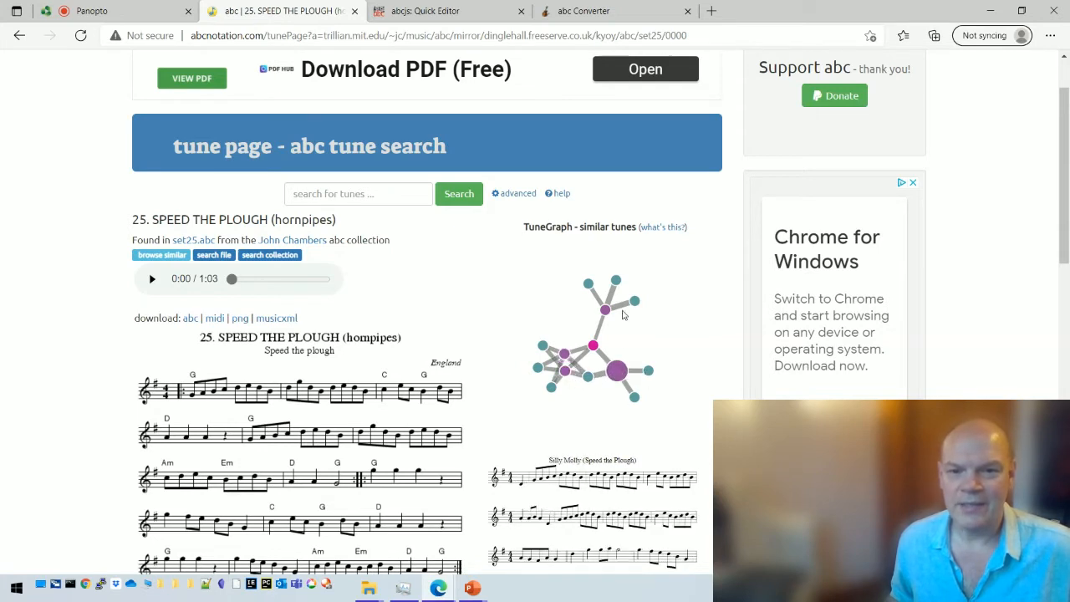
mouse_move(604, 309)
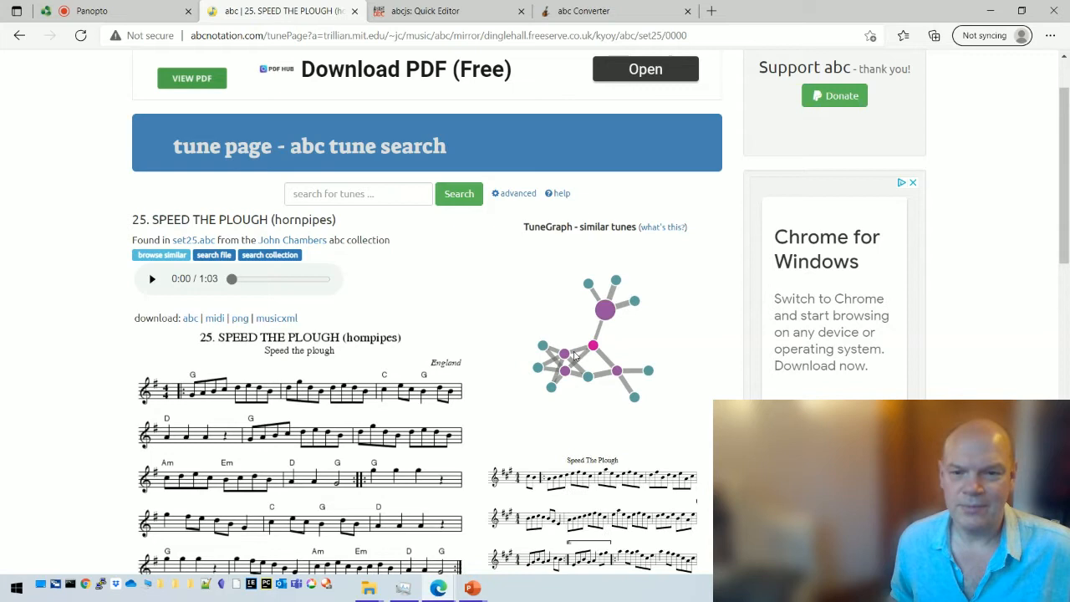
mouse_move(565, 370)
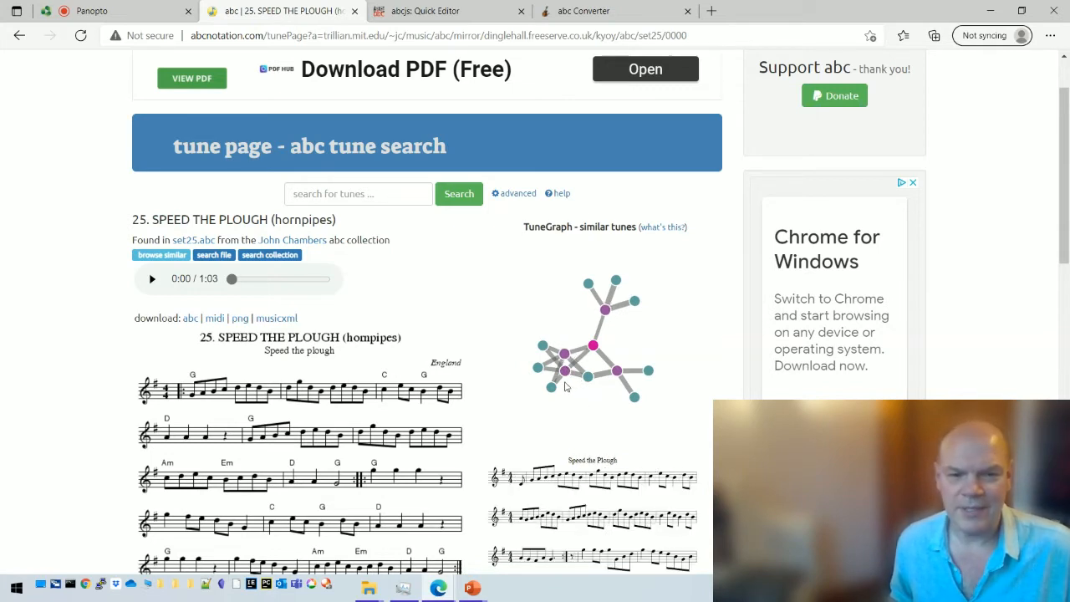
scroll(565, 387, "down", 3)
scroll(566, 387, "down", 3)
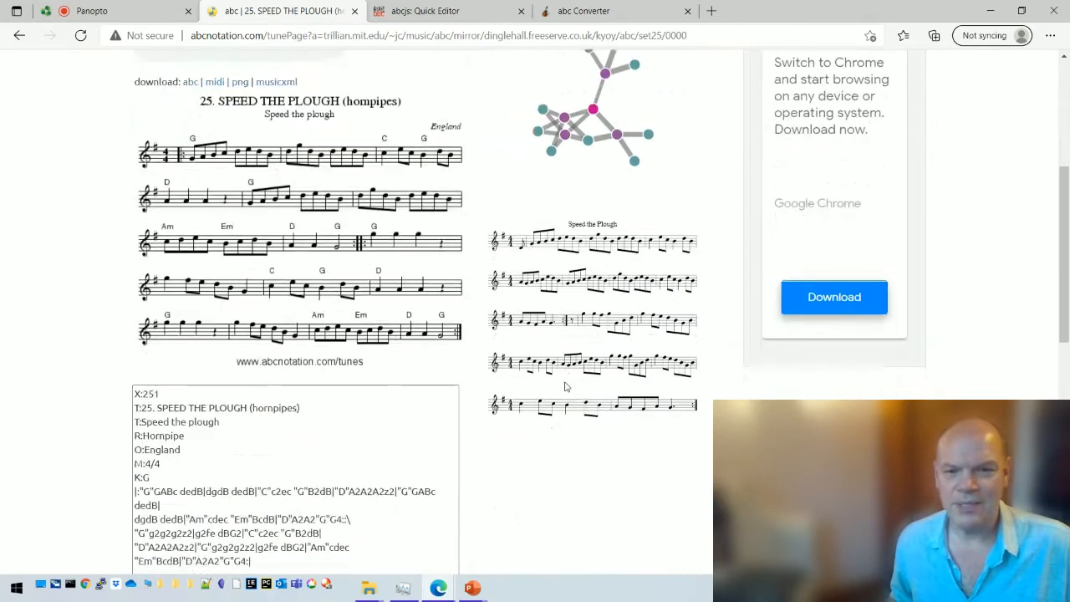
scroll(565, 387, "down", 1)
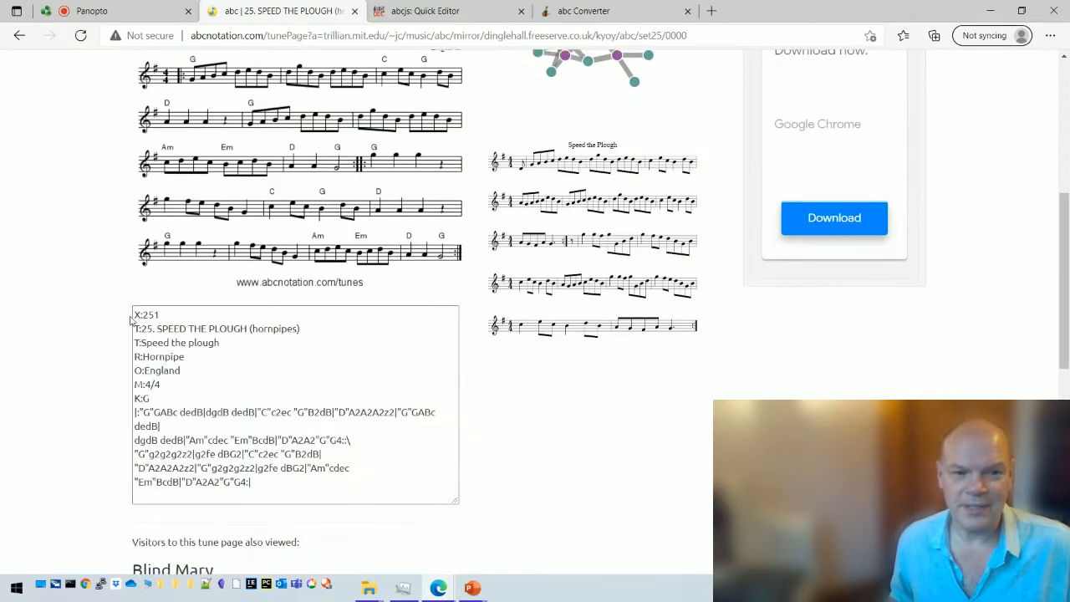
left_click_drag(132, 314, 345, 484)
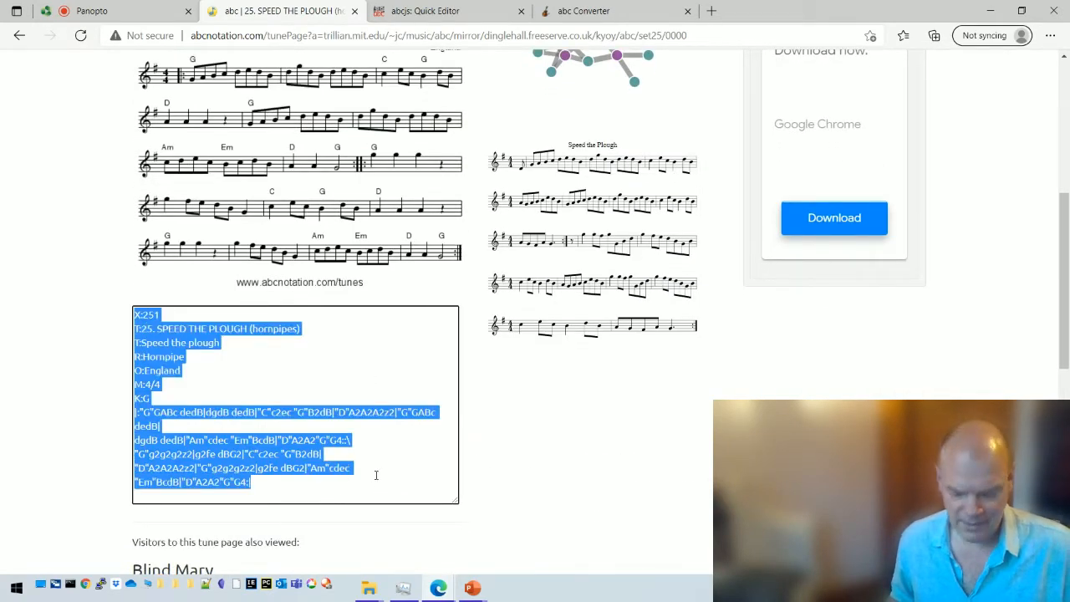
key("ctrl+c")
scroll(376, 475, "up", 10)
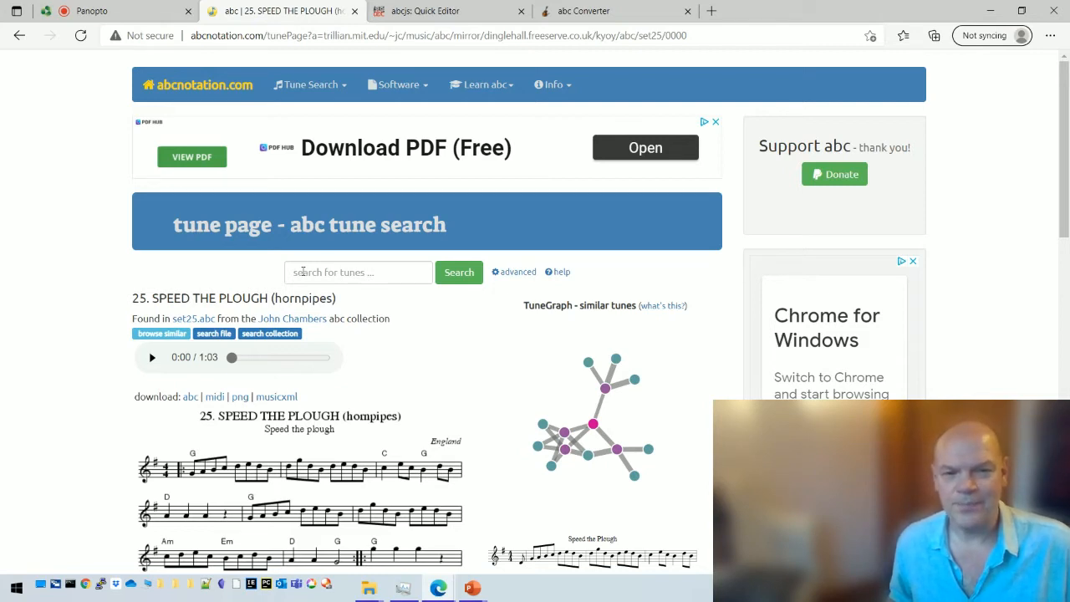
scroll(361, 365, "down", 1)
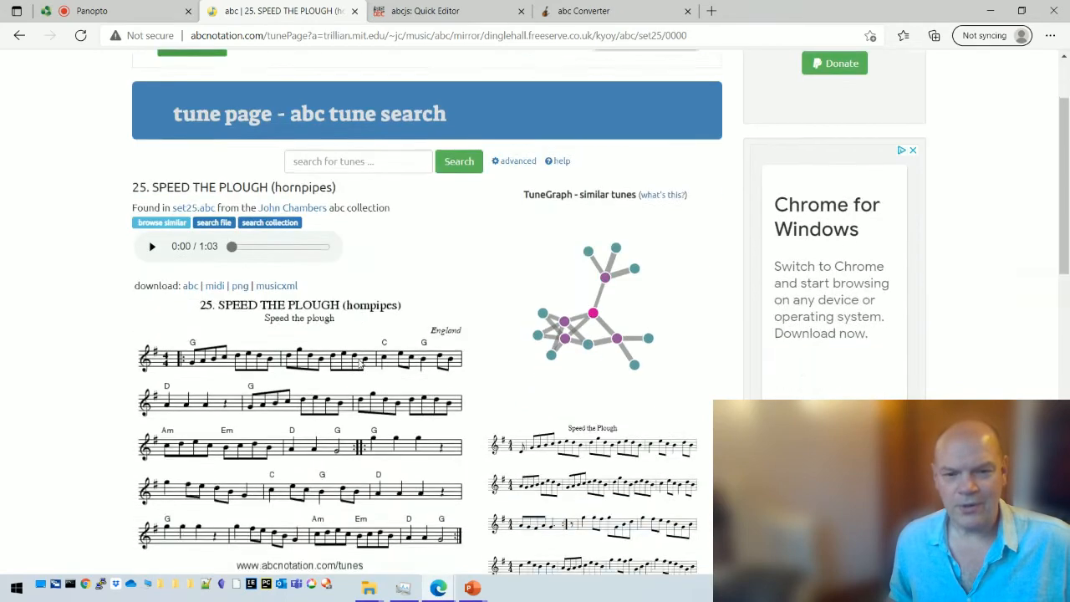
scroll(361, 366, "down", 3)
scroll(361, 365, "down", 2)
scroll(251, 401, "down", 3)
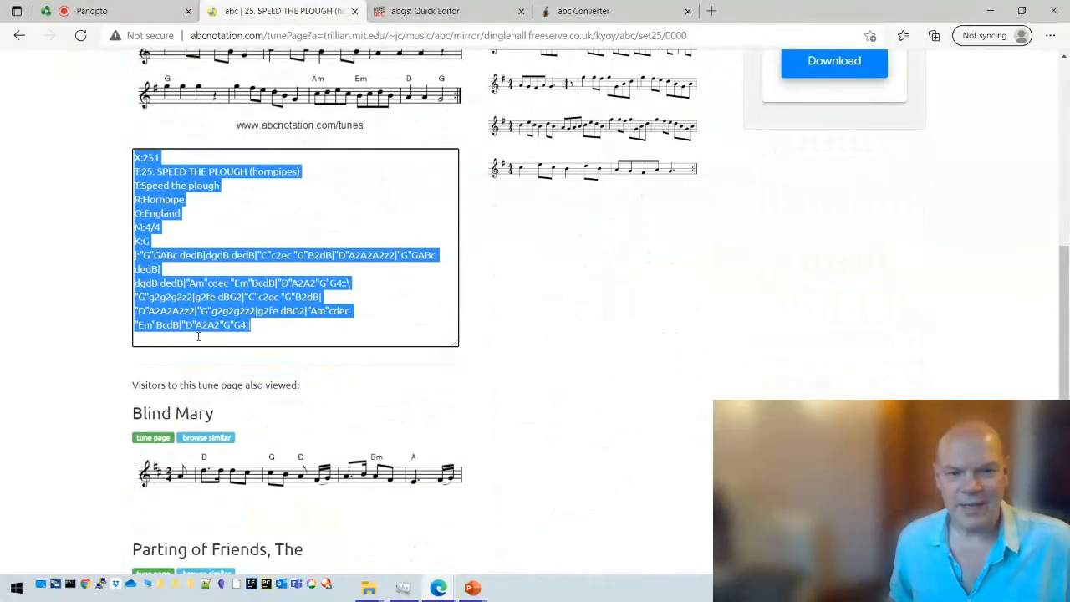
scroll(334, 368, "up", 10)
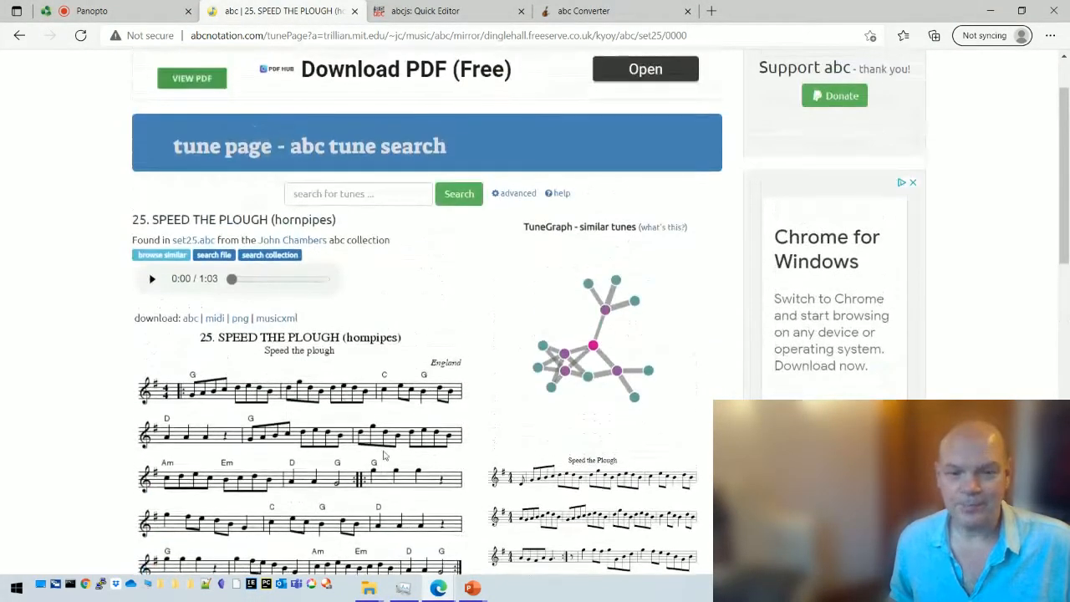
Step: Bring the PowerPoint slideshow back to the front
left_click(473, 587)
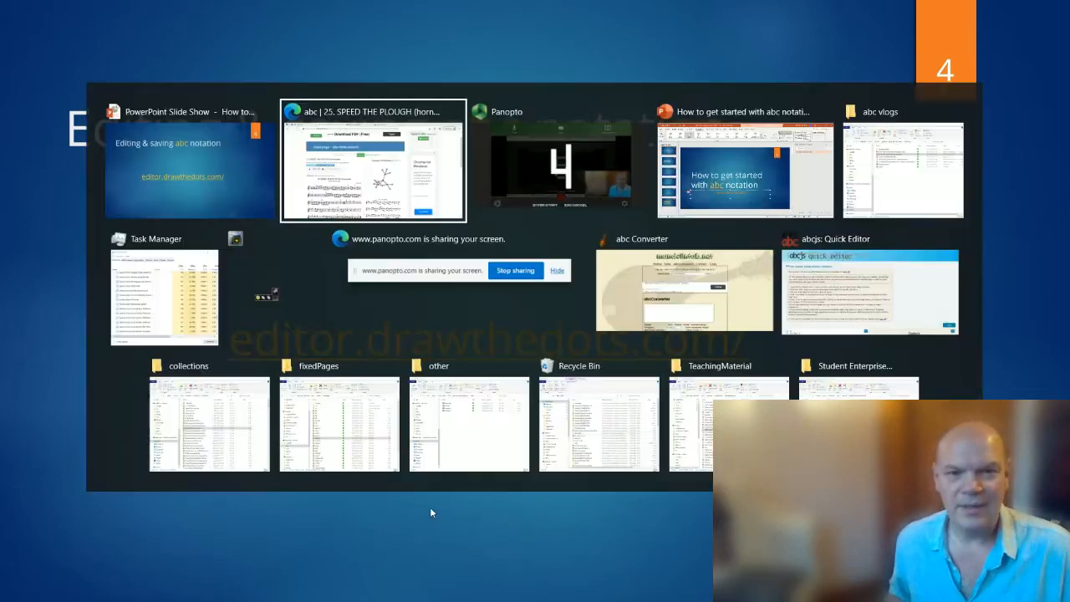
Step: Collapse the editor's intro section and select, then deselect, the Cooley's ABC text
left_click(425, 11)
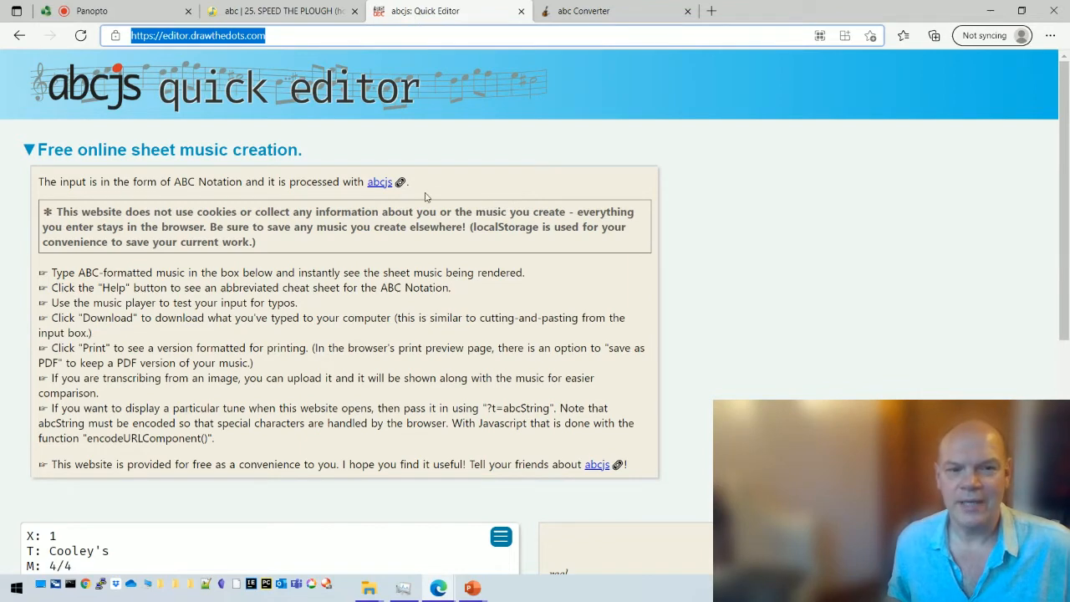
scroll(425, 197, "down", 1)
scroll(425, 197, "up", 1)
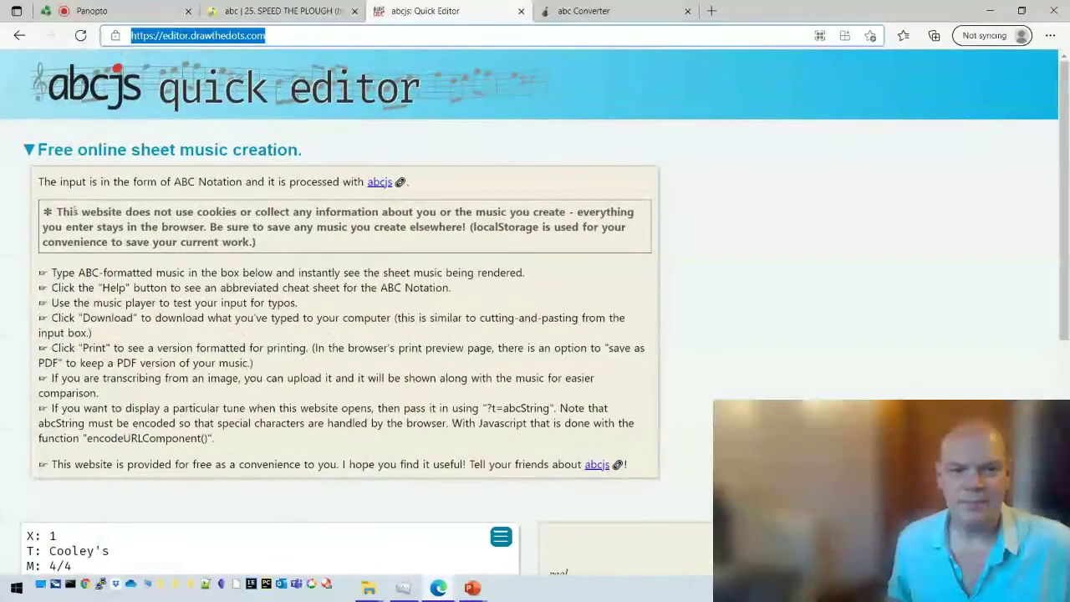
left_click(27, 151)
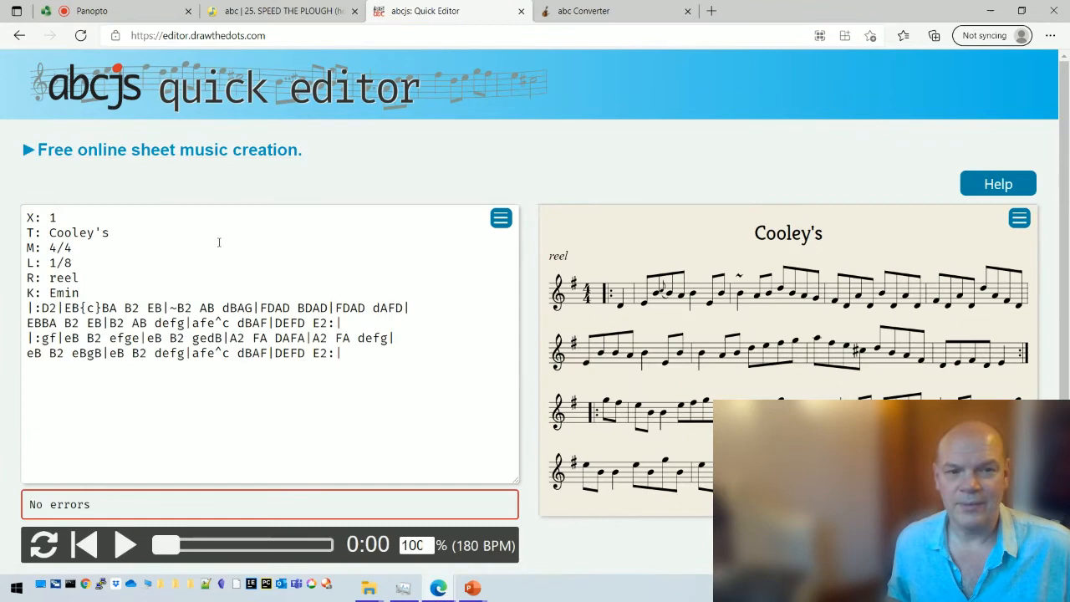
left_click(37, 151)
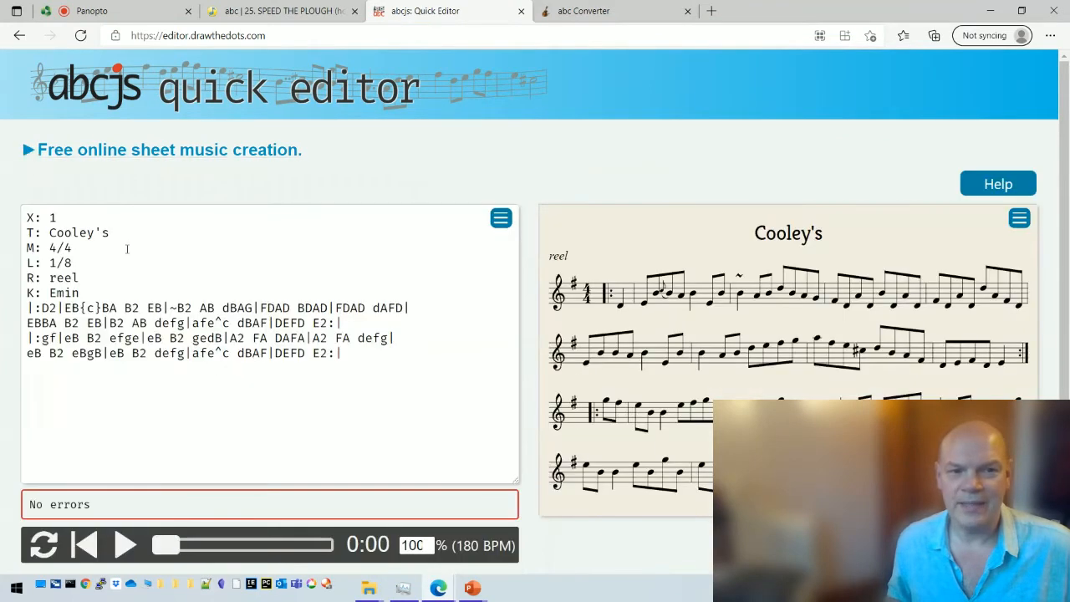
scroll(190, 264, "down", 2)
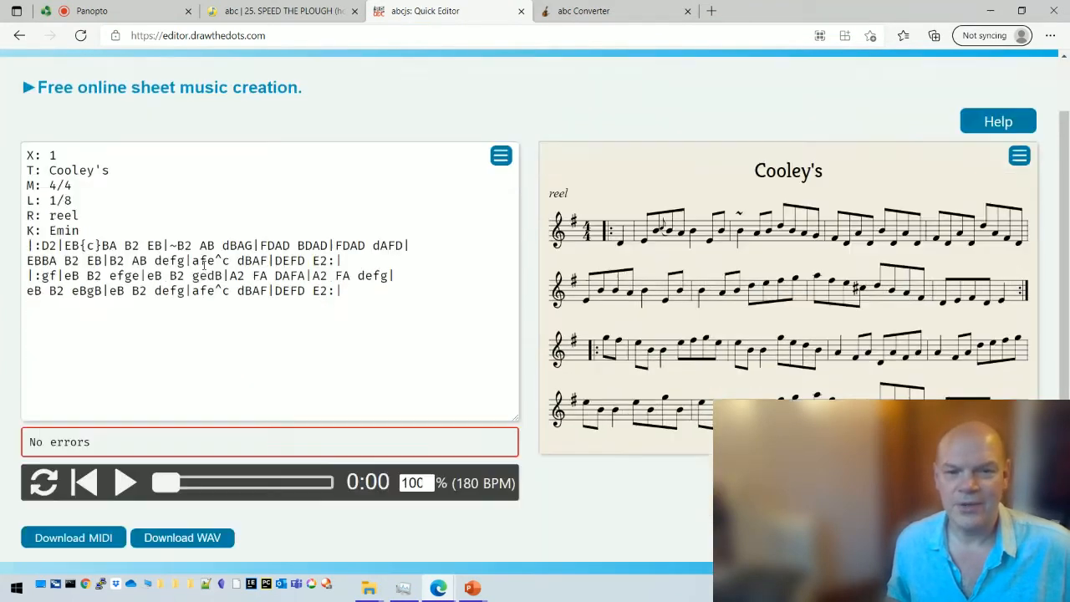
scroll(190, 264, "up", 2)
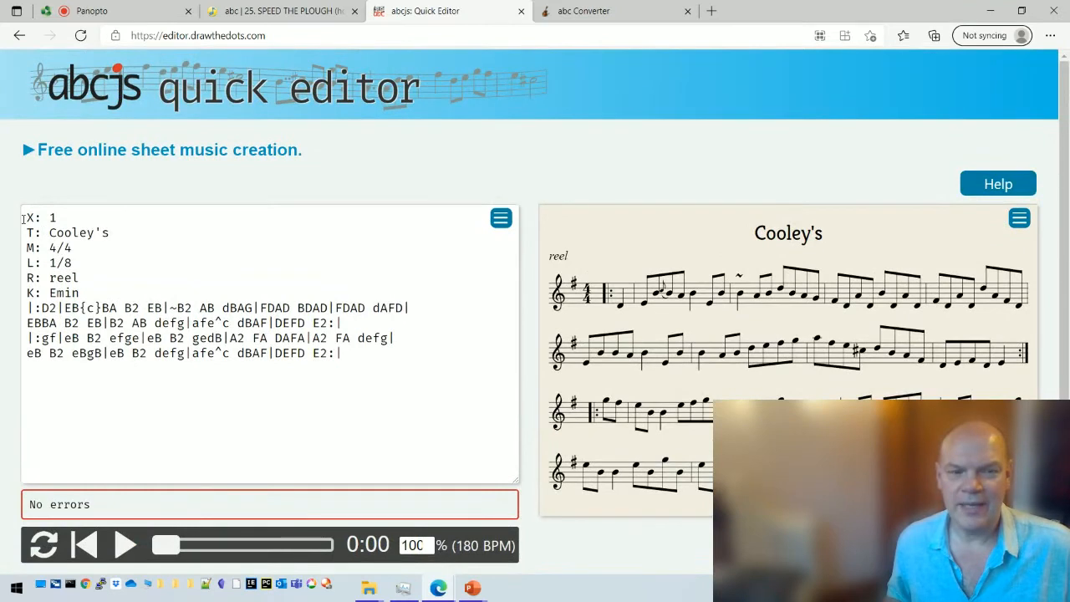
left_click_drag(24, 218, 411, 362)
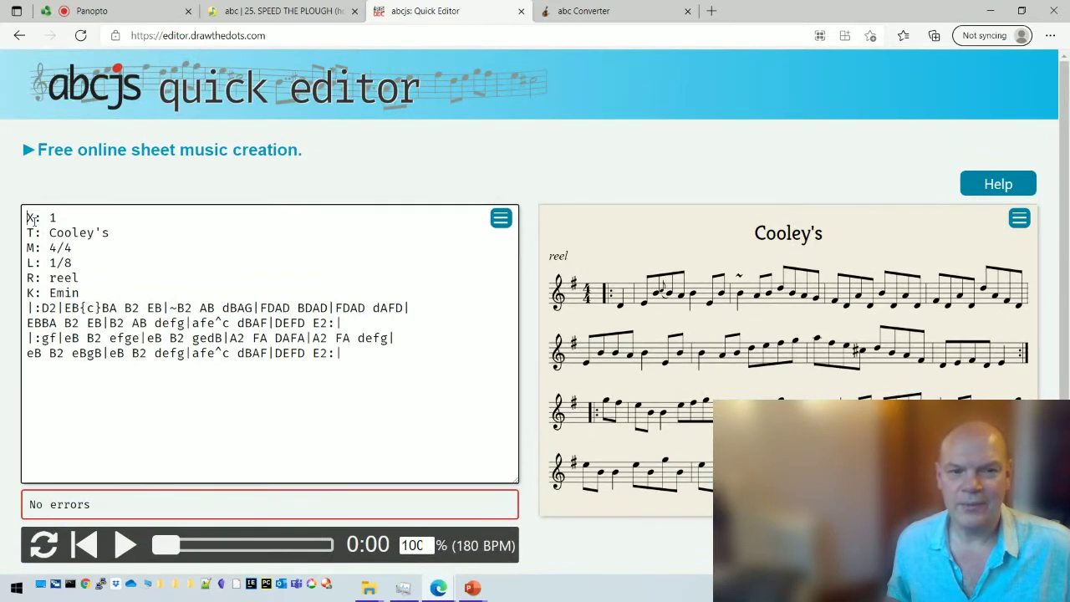
left_click(413, 367)
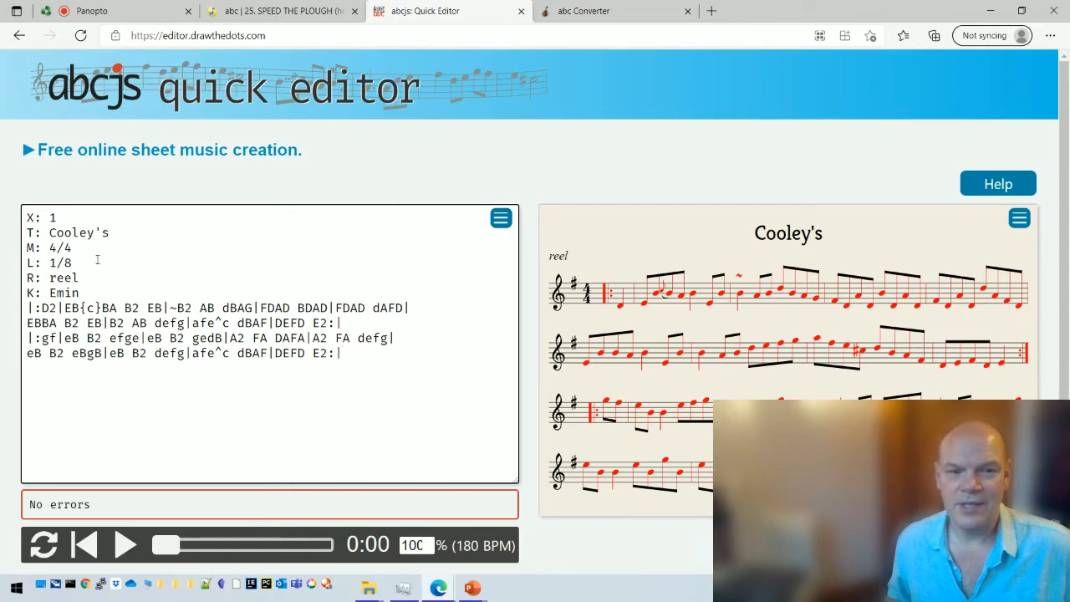
Step: Paste the Speed the Plough ABC over Cooley's in the quick editor
left_click(283, 11)
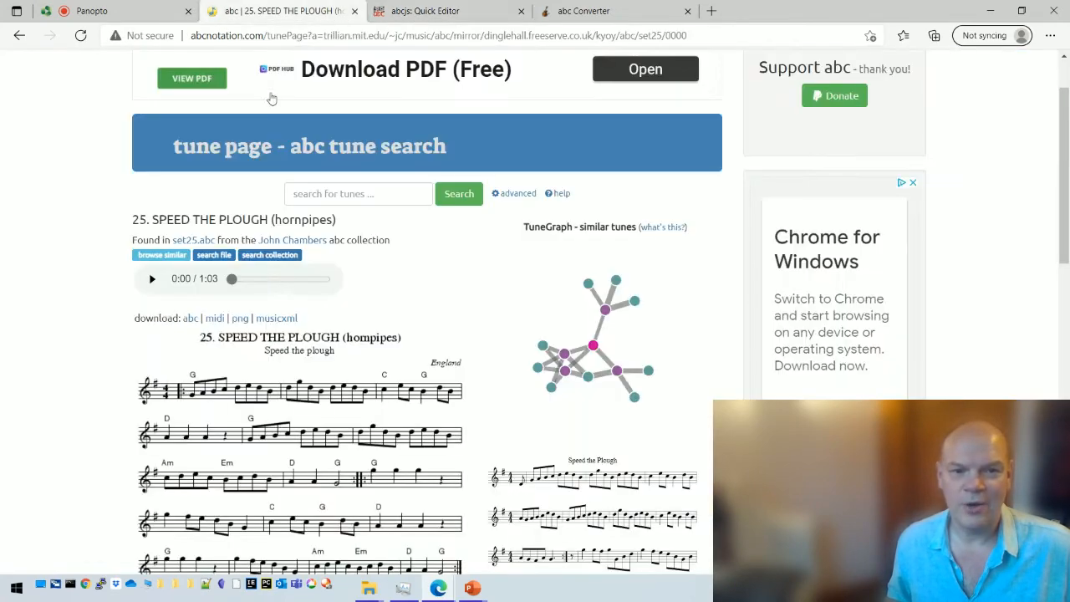
scroll(270, 100, "down", 3)
scroll(317, 437, "down", 1)
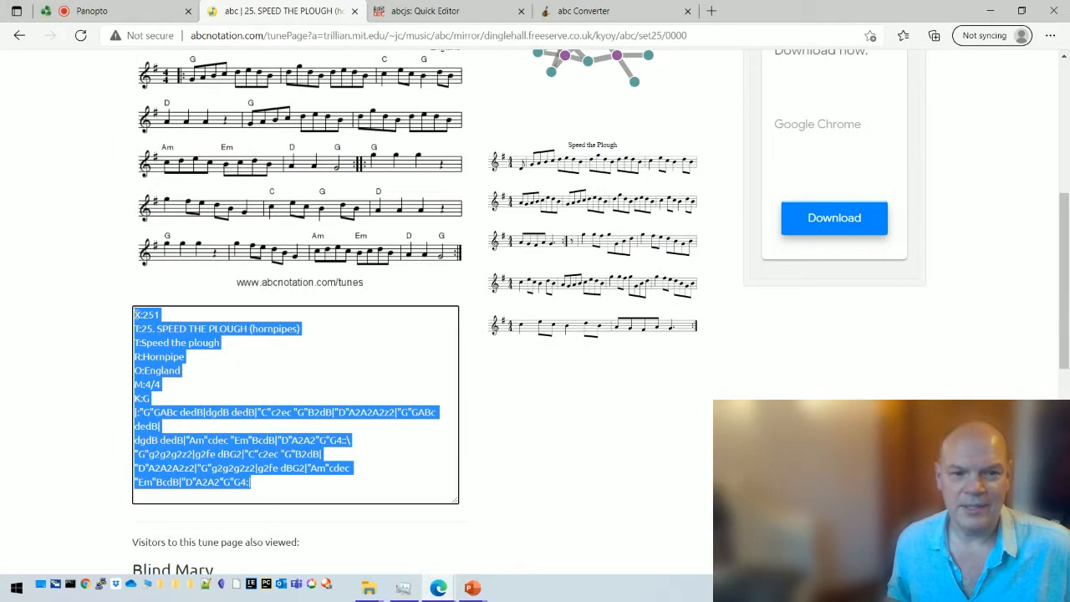
left_click(251, 484)
key("ctrl+a")
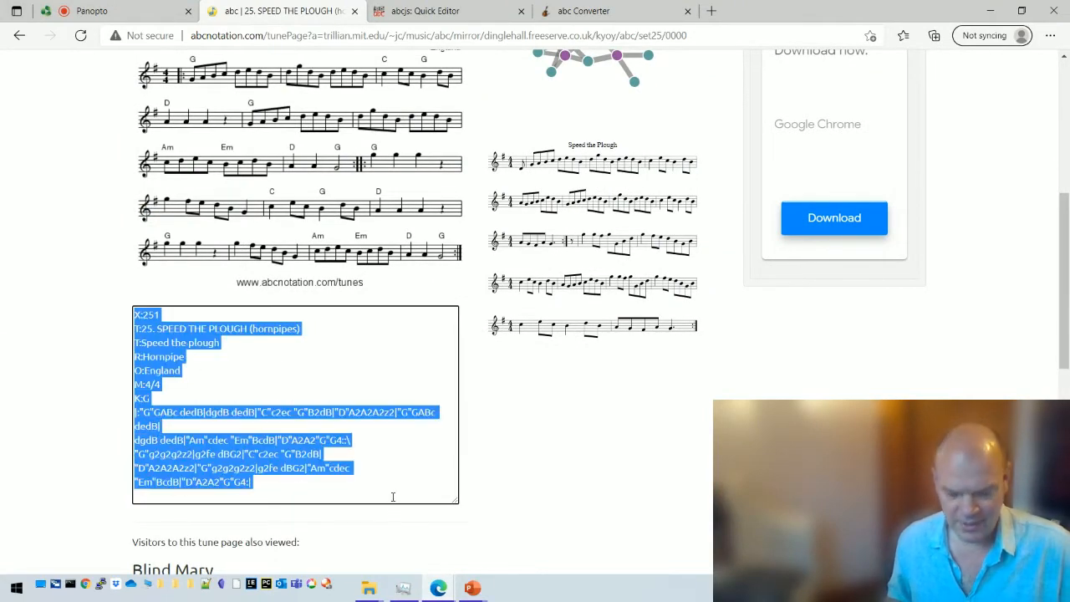
left_click(450, 11)
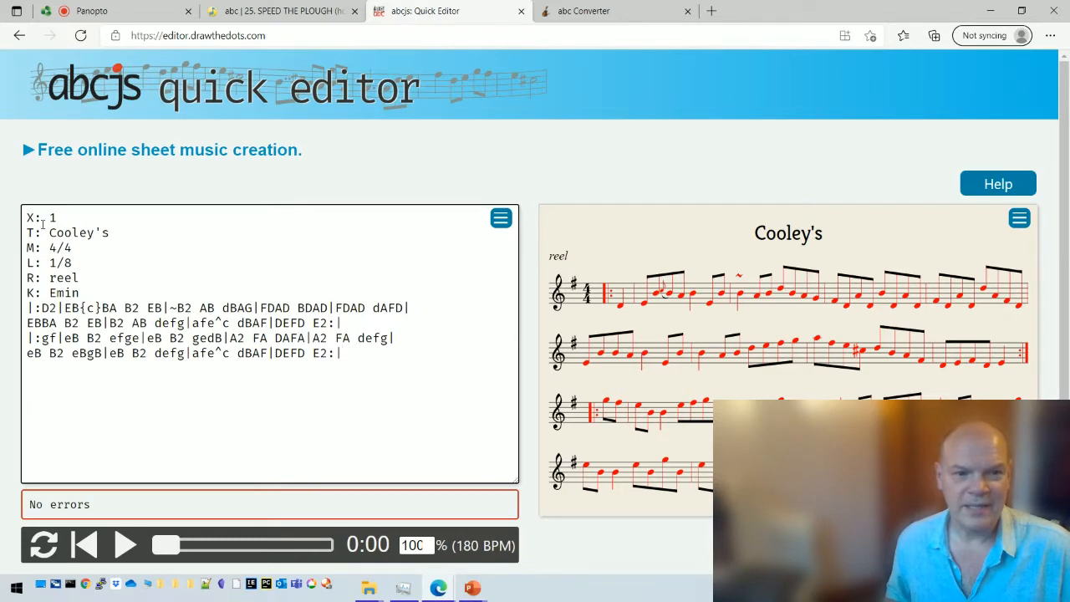
key("ctrl+a")
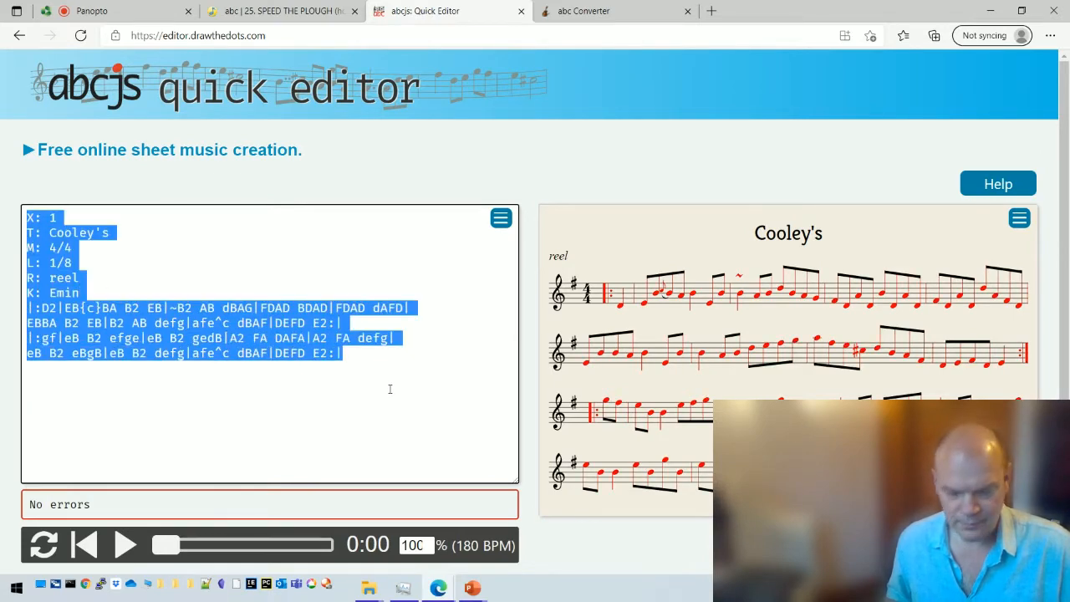
type("X:251 T:25. SPEED THE PLOUGH (hornpipes) T:Speed the plough R:Hornpipe O:England M:4/4 K:G |:\"G\"GABc dedB|dgdB dedB|\"C\"c2ec \"G\"B2dB|\"D\"A2A2A2z2|\"G\"GABc dedB| dgdB dedB|\"Am\"cdec \"Em\"BcdB|\"D\"A2A2\"G\"G4::\\ \"G\"g2g2g2z2|g2fe dBG2|\"C\"c2ec \"G\"B2dB| \"D\"A2A2A2z2|\"G\"g2g2g2z2|g2fe dBG2|\"Am\"cdec \"Em\"BcdB|\"D\"A2A2\"G\"G4:|")
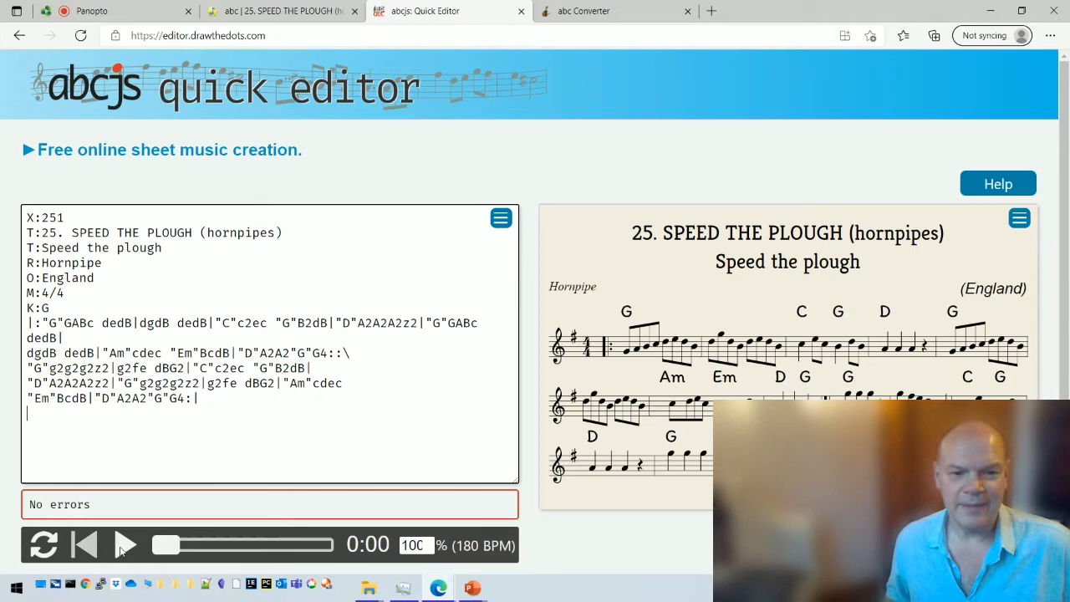
left_click(284, 11)
scroll(276, 251, "up", 5)
scroll(276, 251, "up", 3)
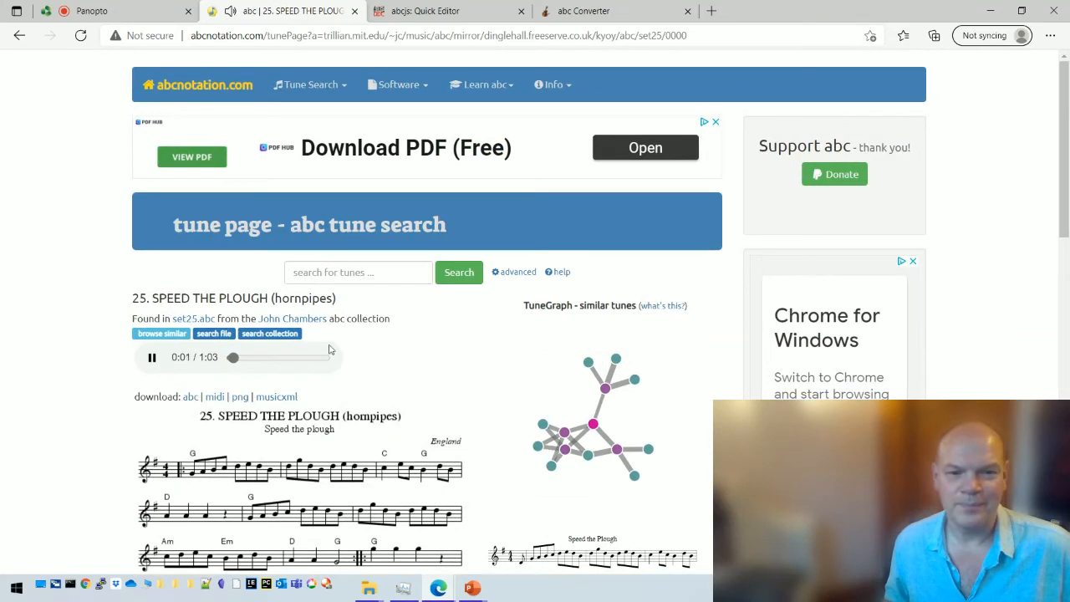
Step: Stop the tune page audio and briefly play Speed the Plough in the editor
left_click(152, 358)
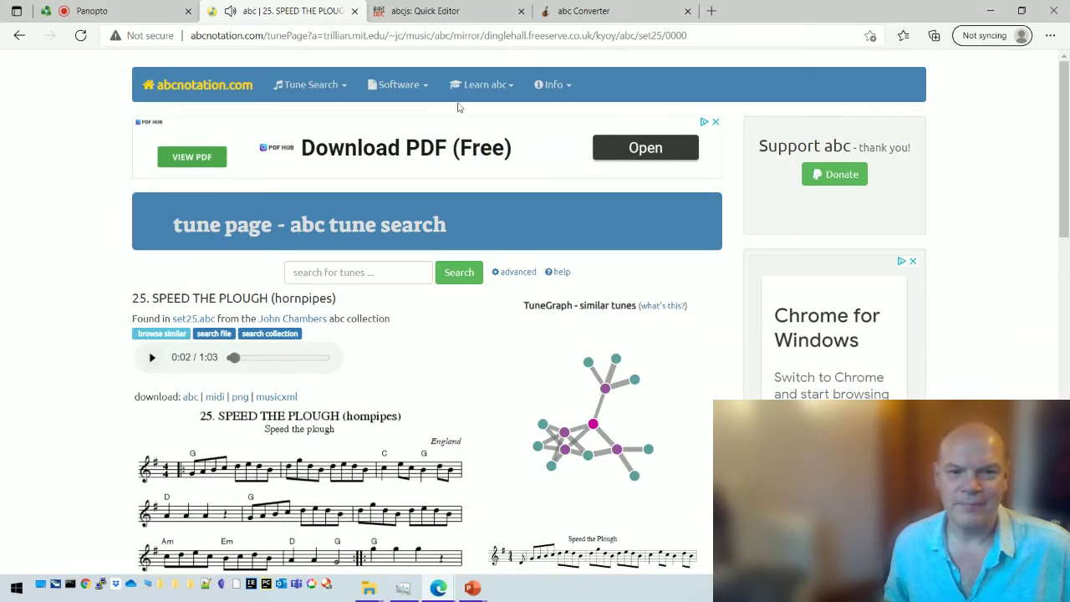
left_click(425, 11)
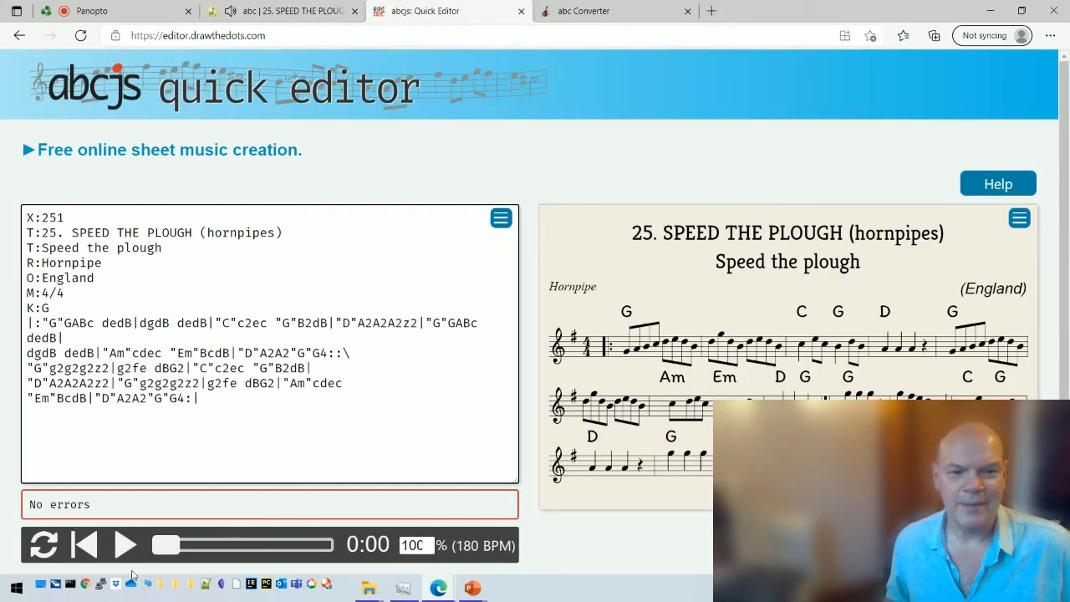
left_click(125, 545)
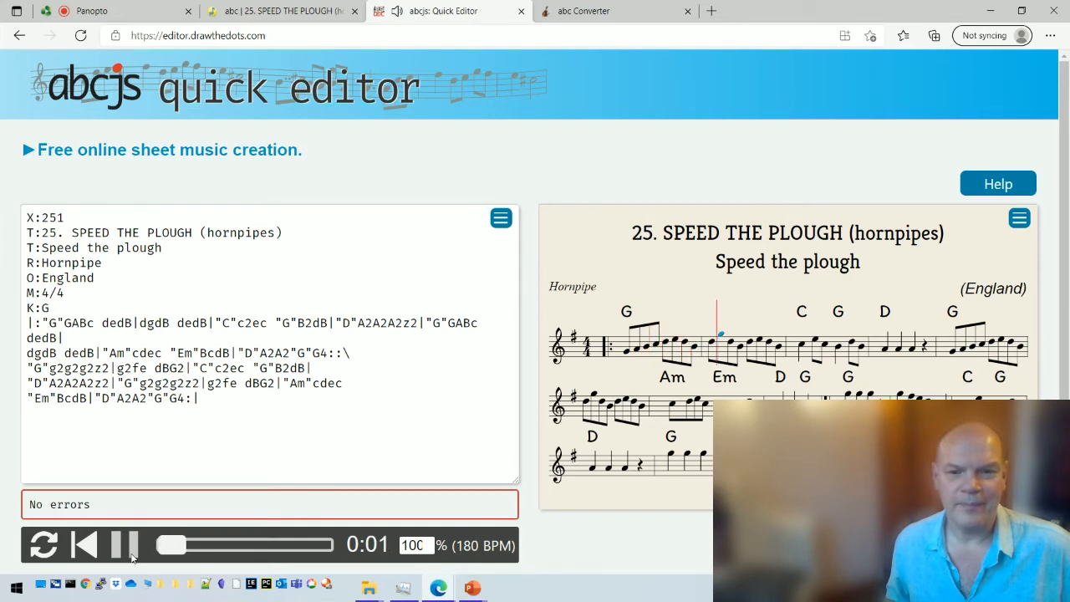
left_click(126, 545)
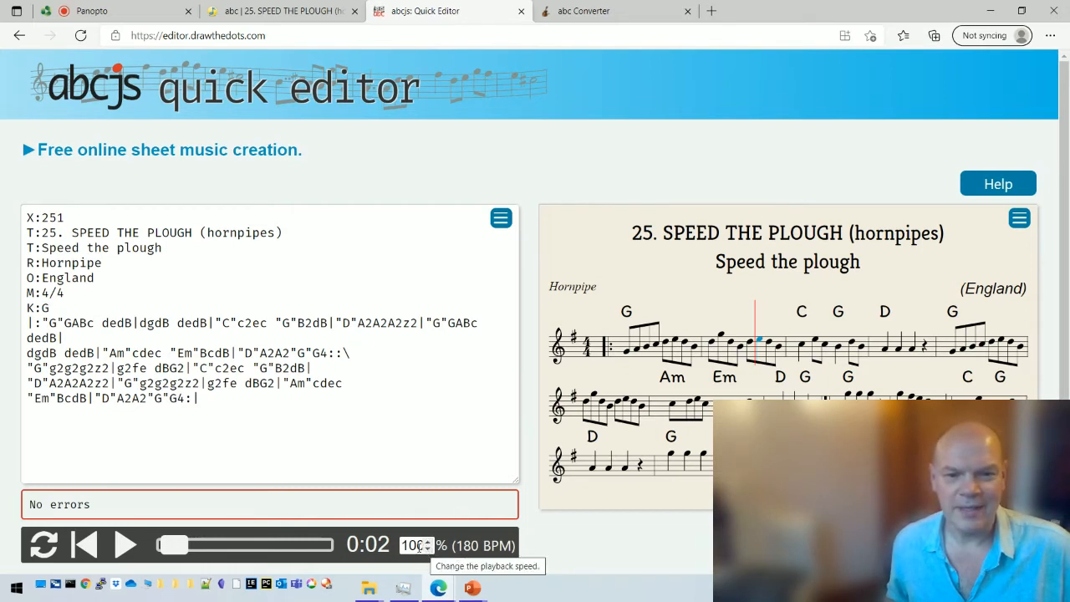
Step: Lower playback speed to 67% (121 BPM) and play the tune again
double_click(419, 548)
left_click(429, 550)
left_click(429, 550)
type("67")
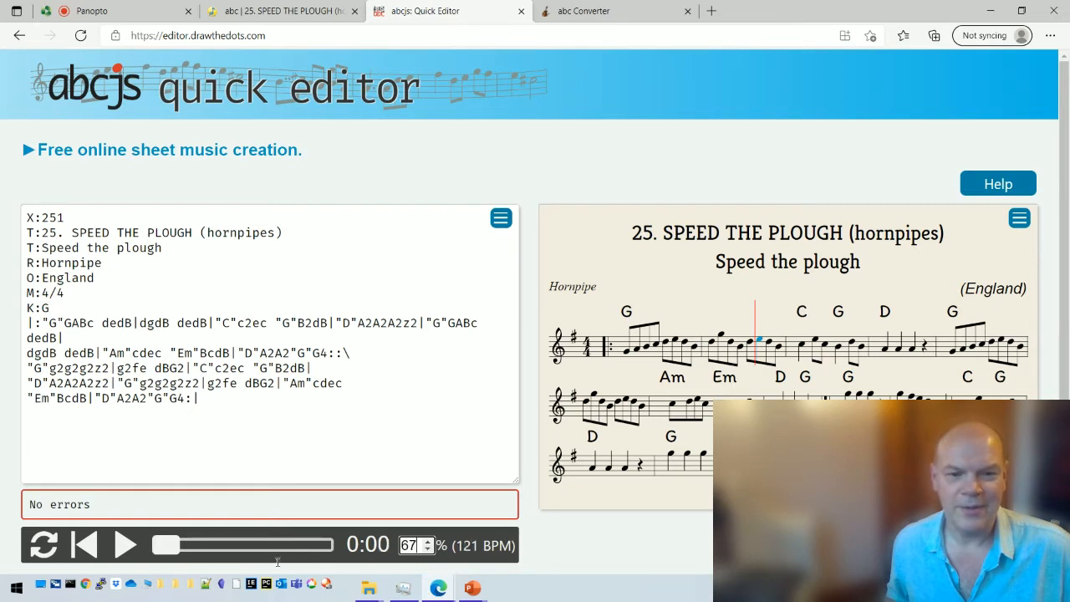
left_click(126, 545)
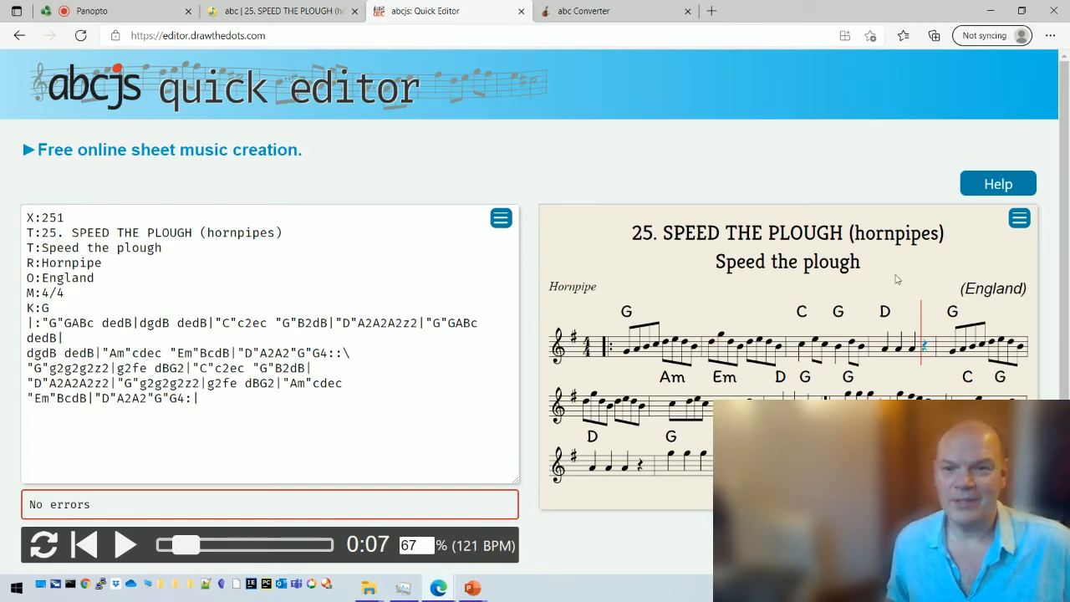
left_click(501, 219)
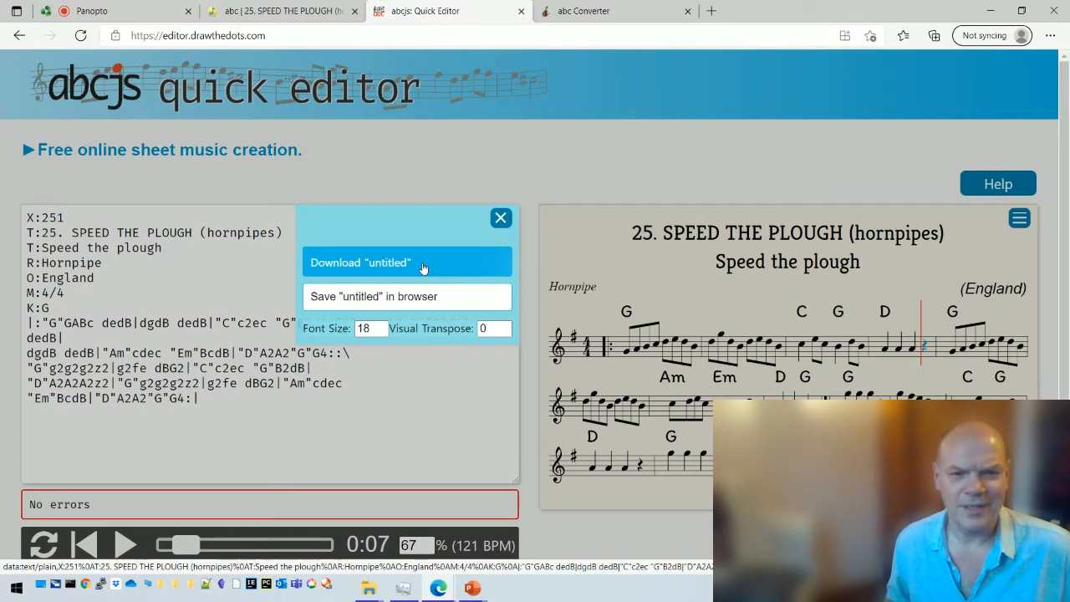
Step: Download the tune's ABC text as the 'untitled' file
left_click(424, 268)
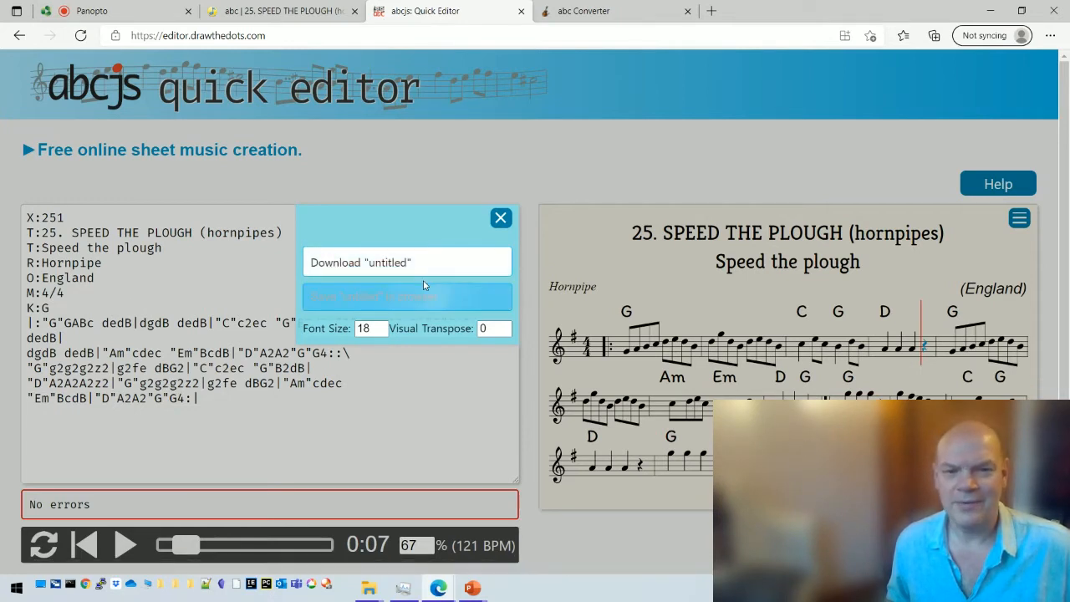
left_click(673, 177)
left_click(1019, 218)
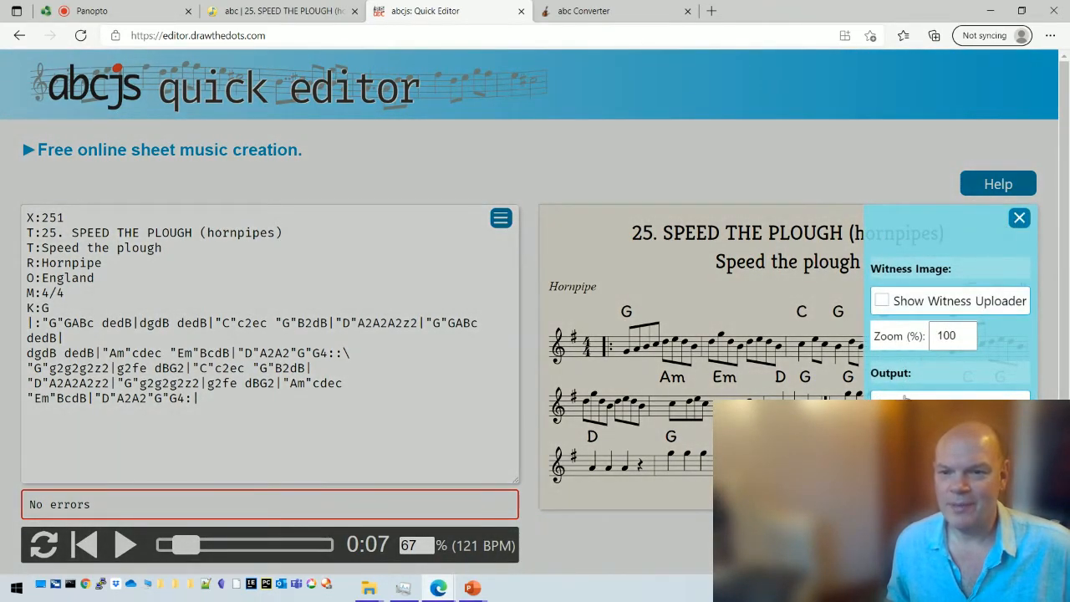
Step: Preview printing the score, cancel it and close the output options
left_click(905, 397)
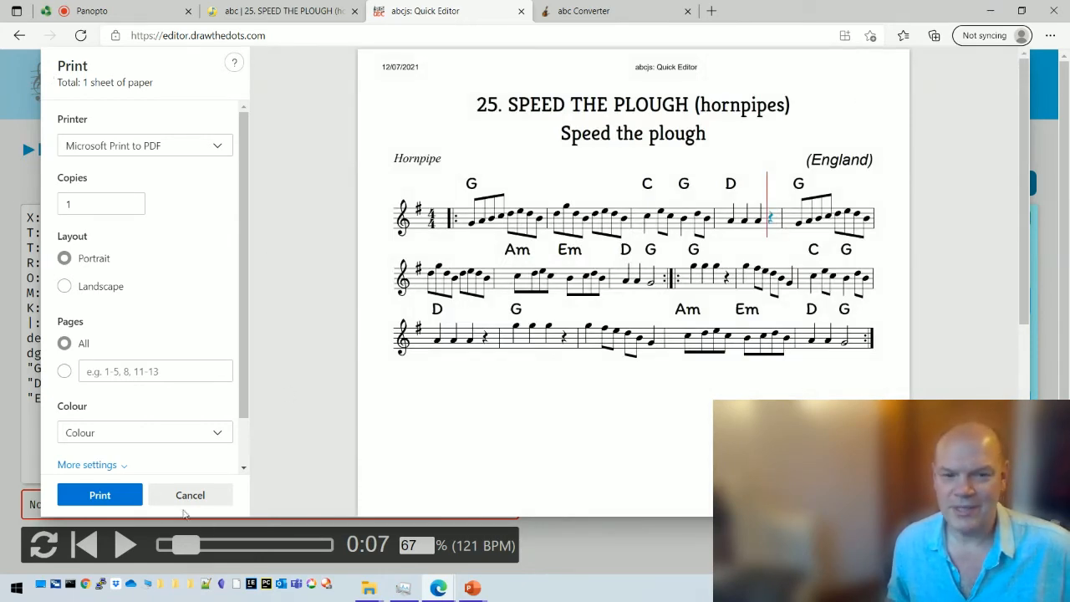
left_click(190, 495)
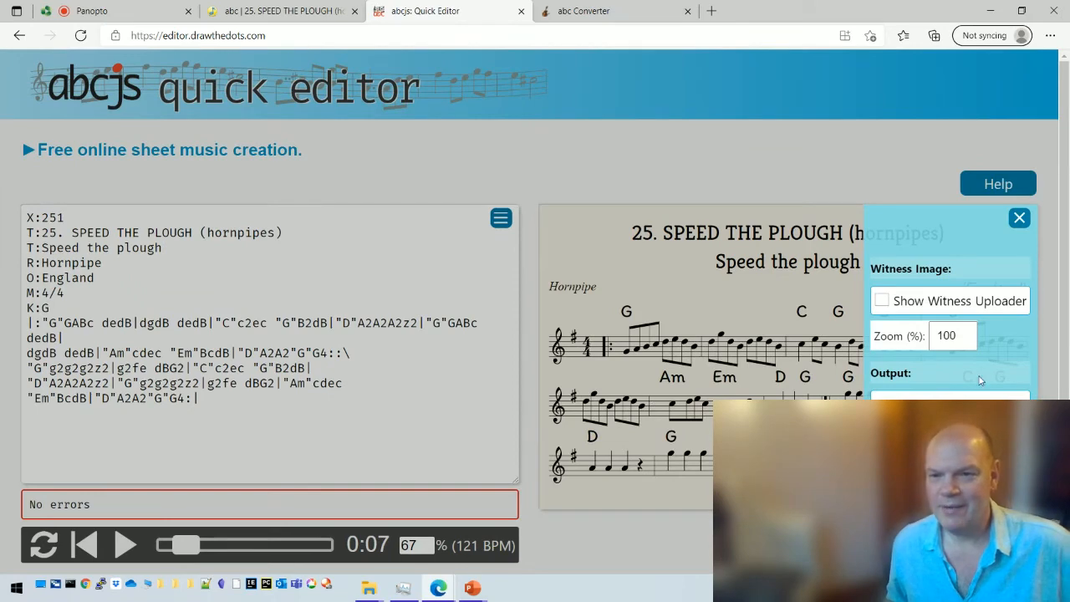
left_click(1019, 217)
scroll(681, 362, "down", 2)
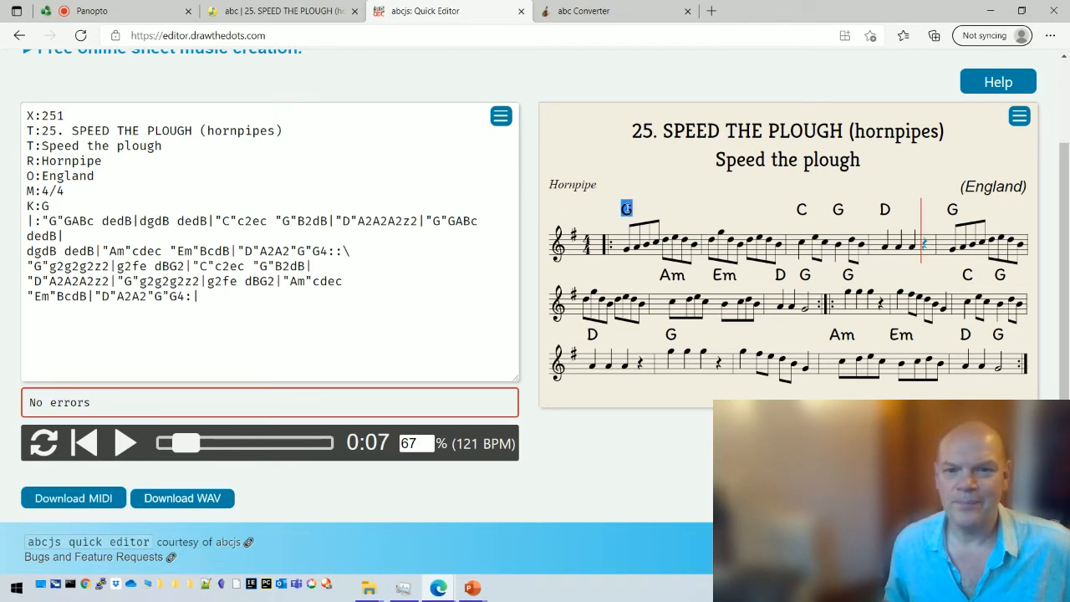
double_click(52, 221)
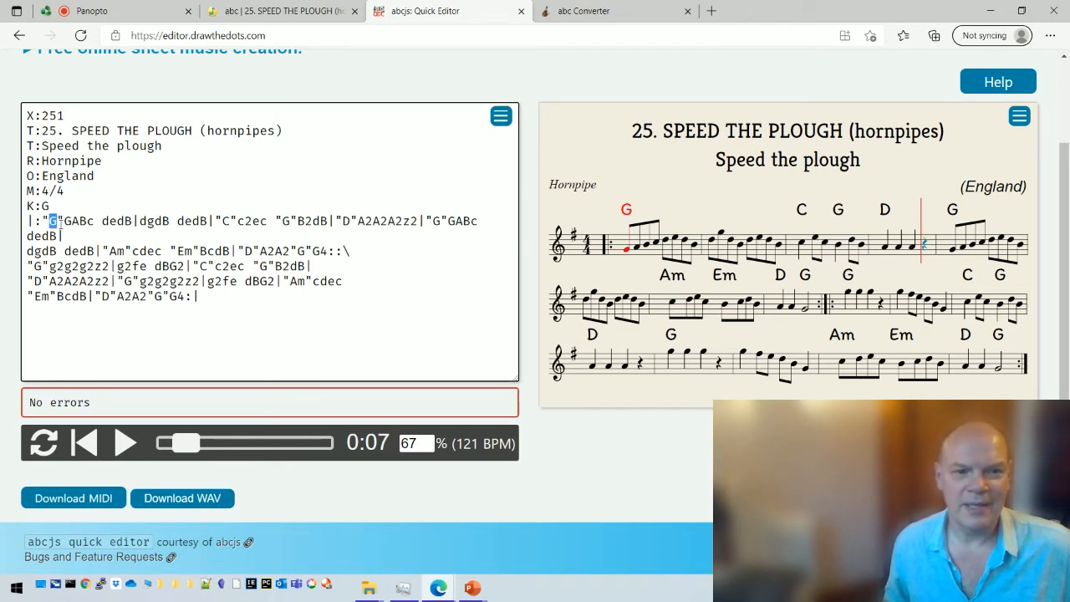
type("Em")
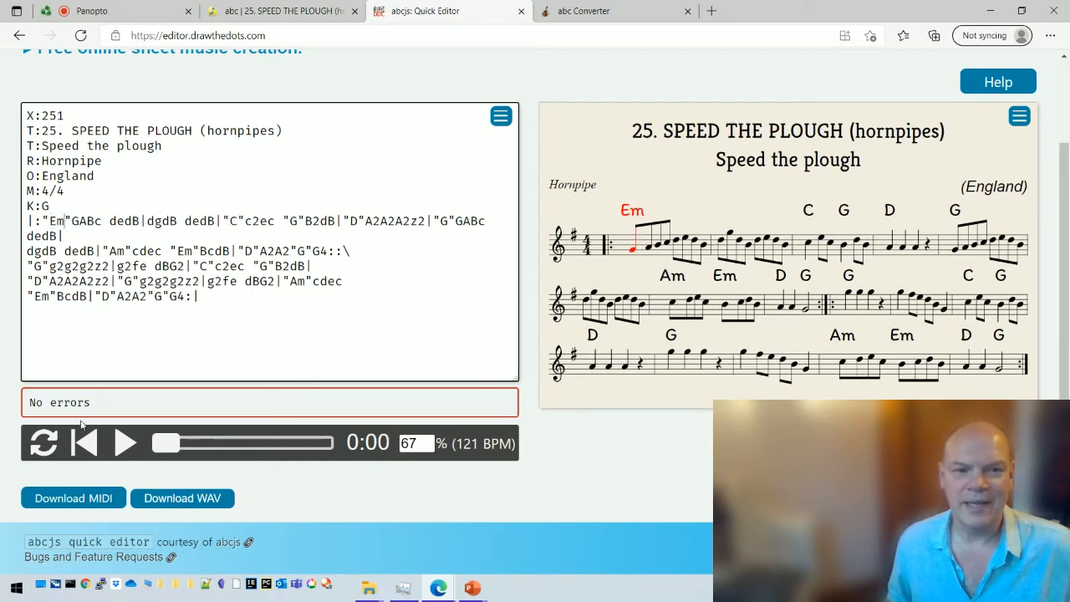
left_click(125, 443)
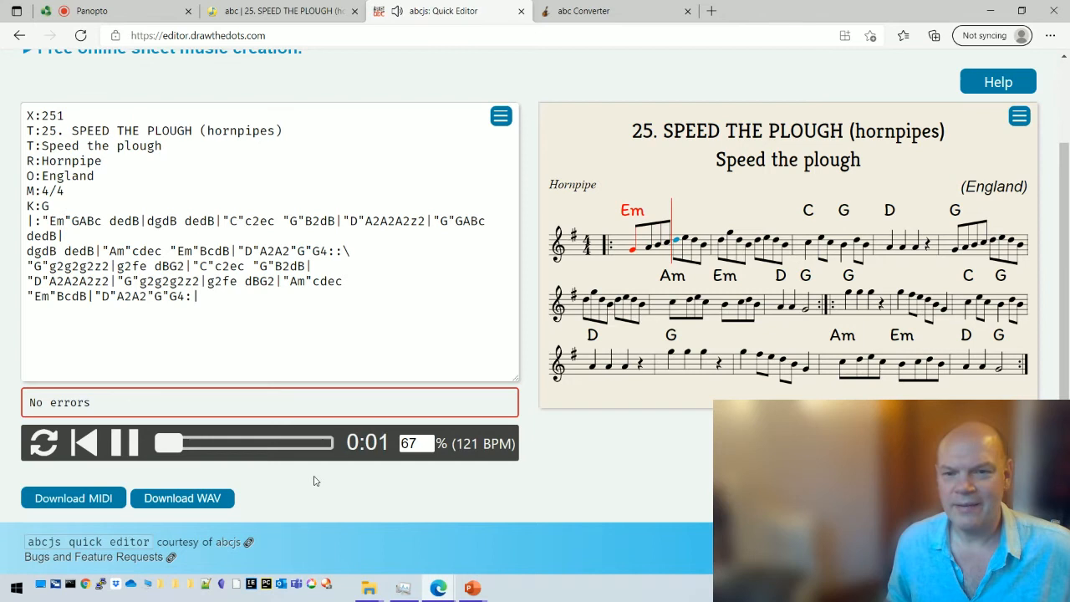
left_click(125, 442)
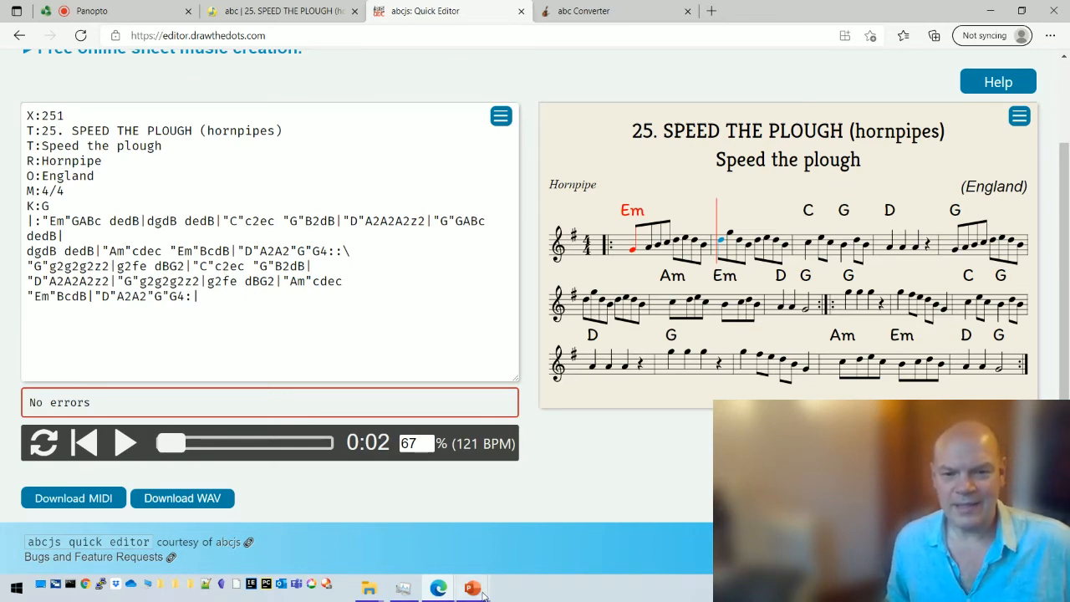
mouse_move(472, 589)
left_click(519, 545)
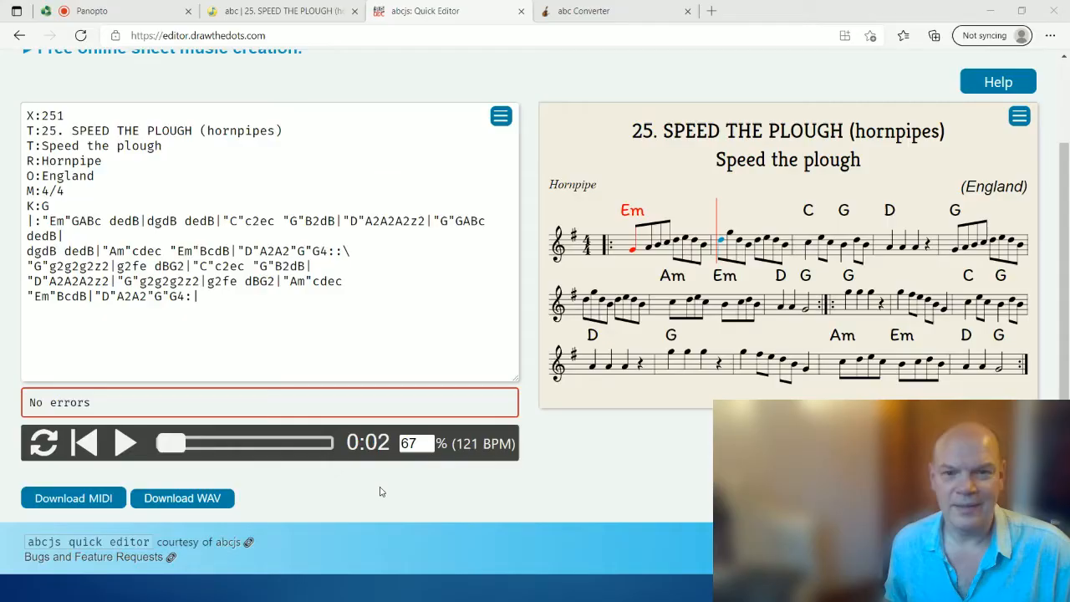
Step: Paste the Speed the Plough ABC into the abcConverter text area
left_click(583, 10)
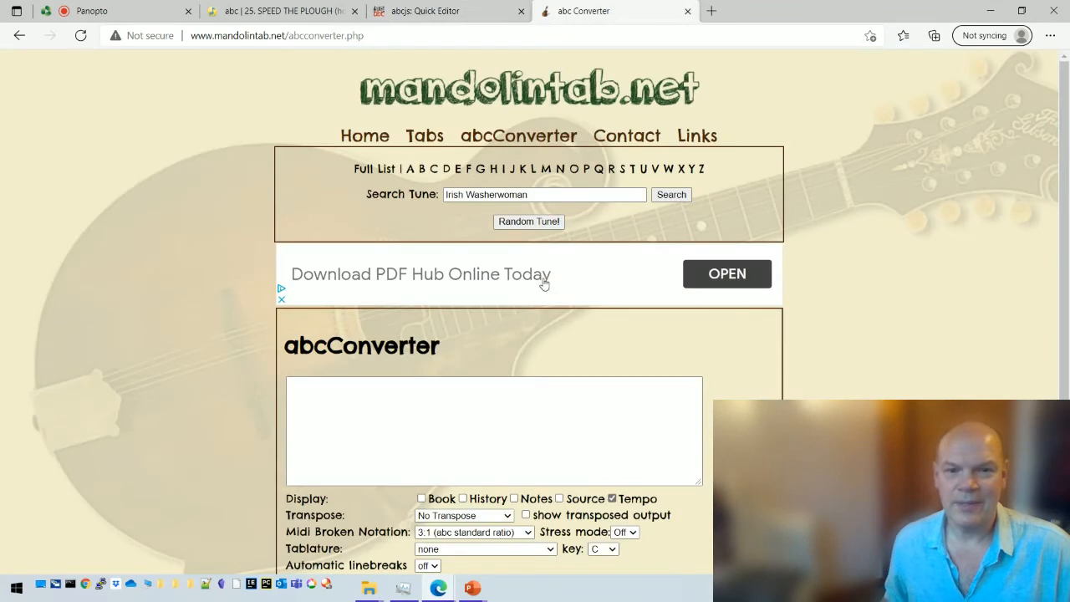
scroll(540, 302, "down", 2)
scroll(540, 302, "down", 1)
left_click(418, 256)
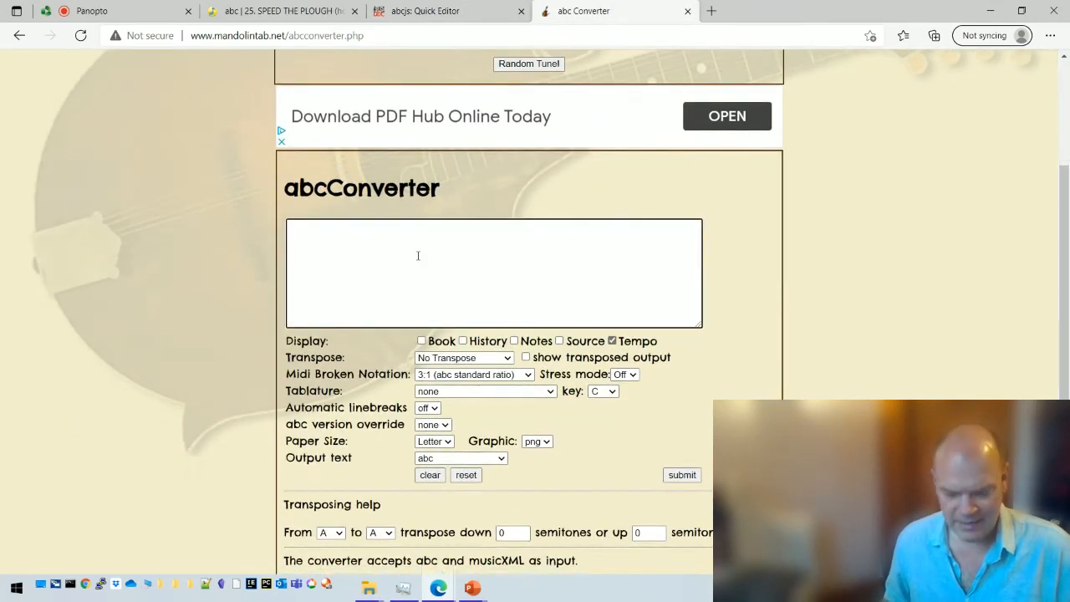
key("ctrl+v")
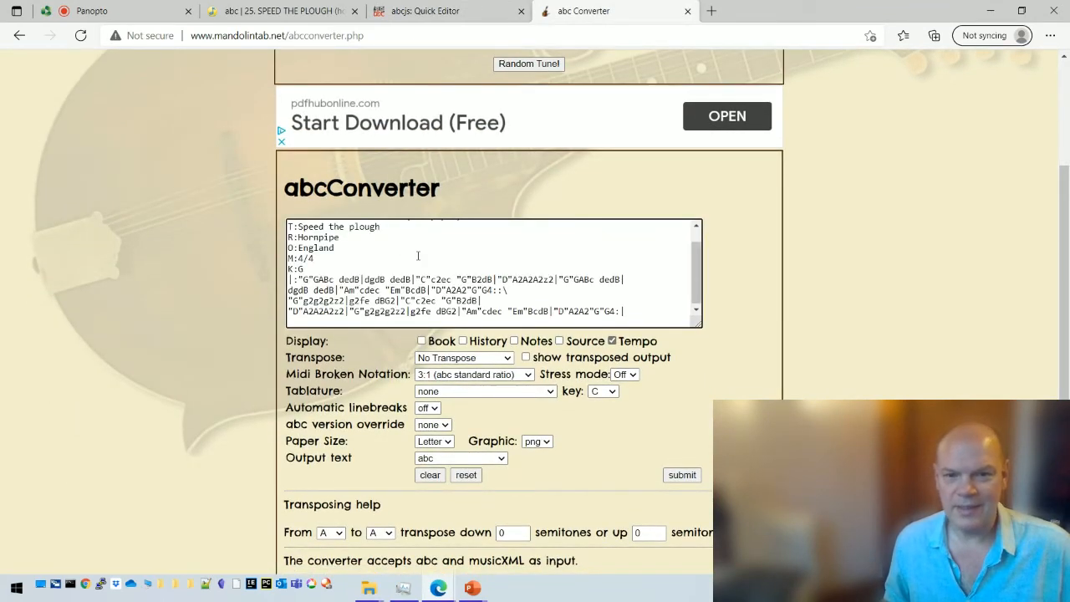
scroll(418, 256, "up", 2)
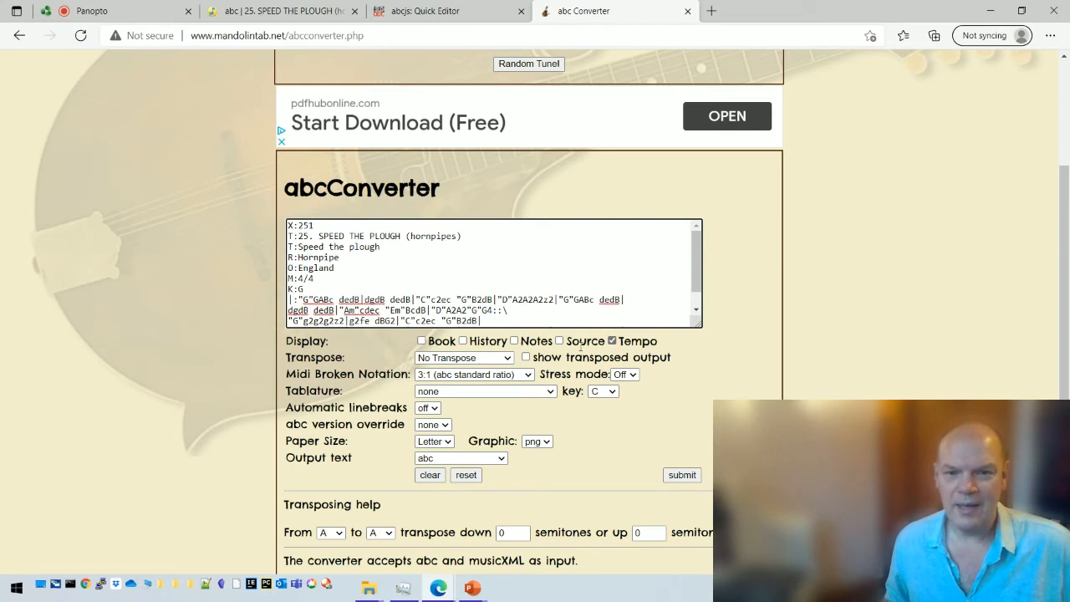
scroll(684, 270, "down", 2)
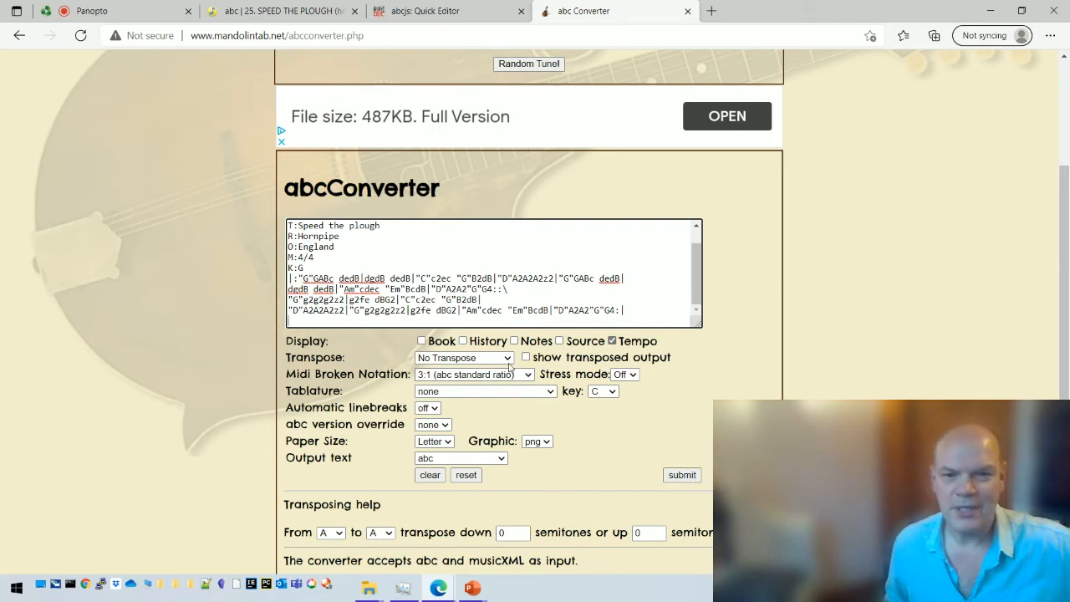
Step: Set transposition to Up 2 Semitones with transposed output shown
left_click(509, 358)
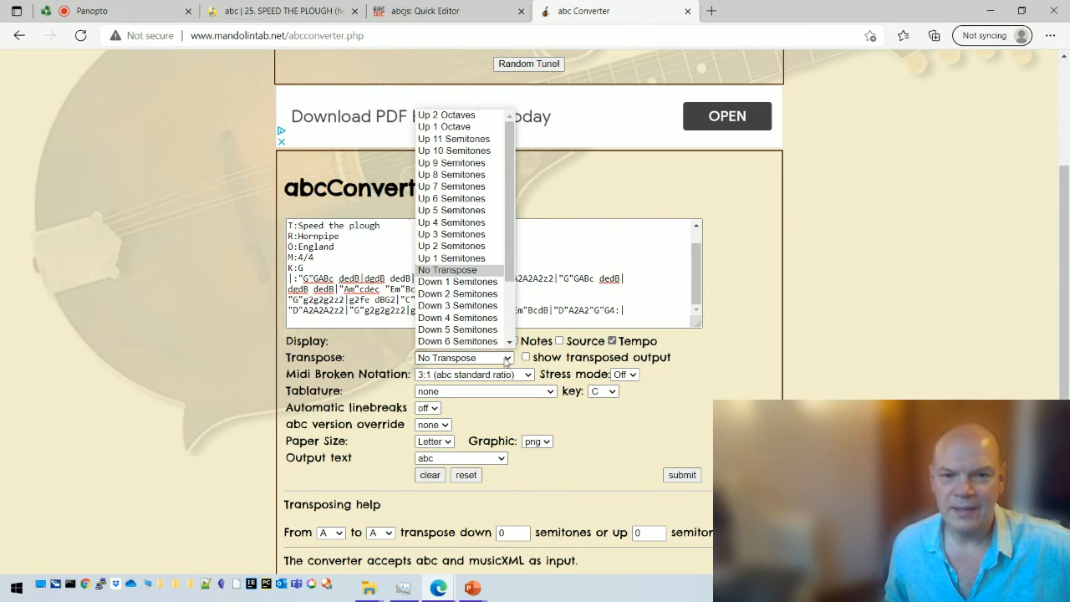
left_click(452, 246)
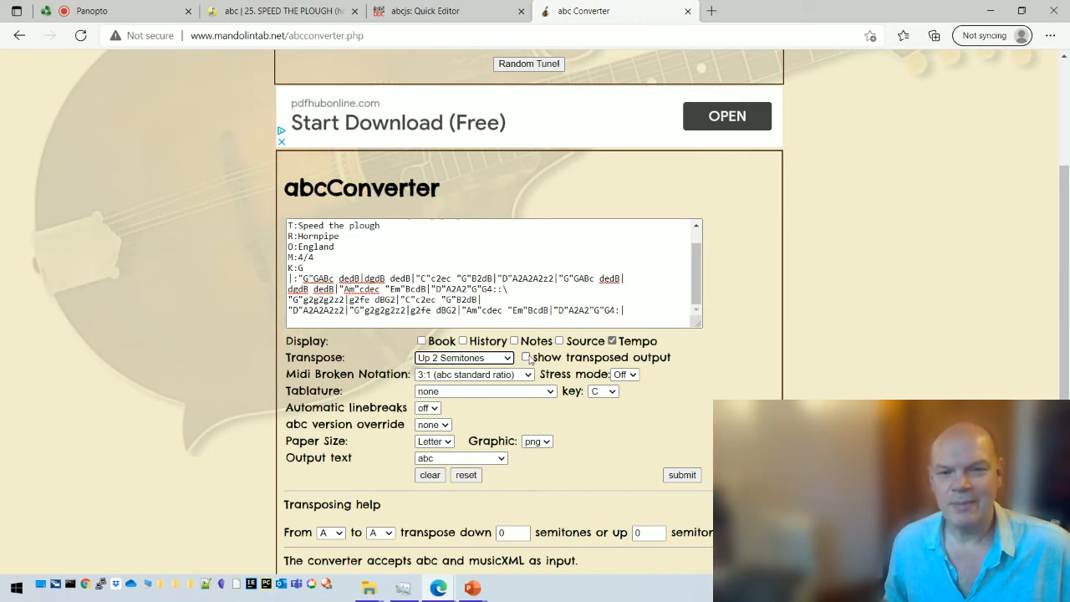
left_click(526, 357)
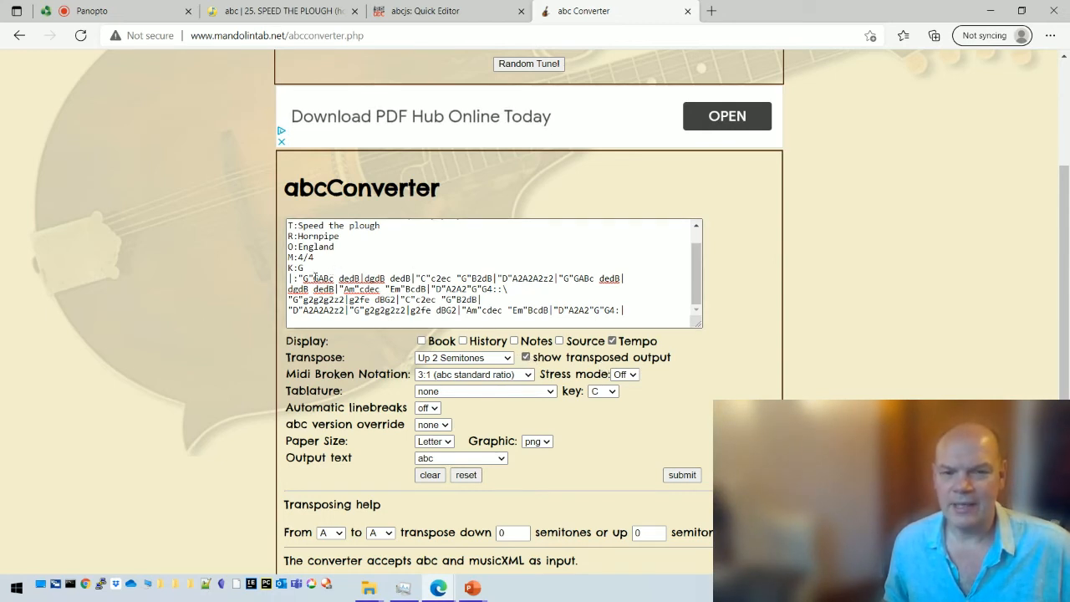
Step: Run the conversion and check the K:Amaj key and first chord A in the output
left_click(682, 475)
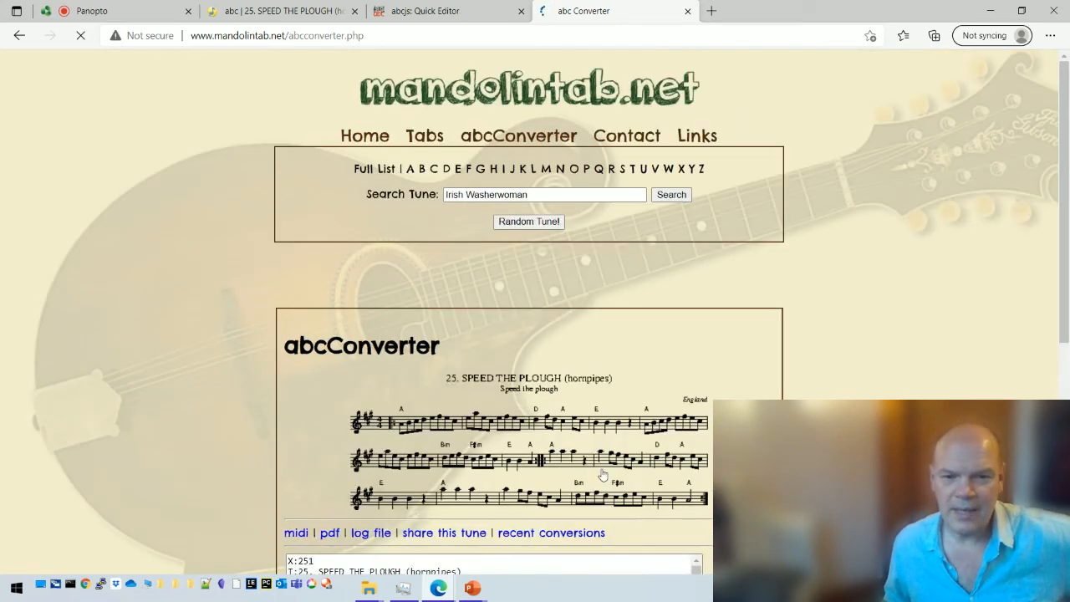
scroll(535, 334, "down", 1)
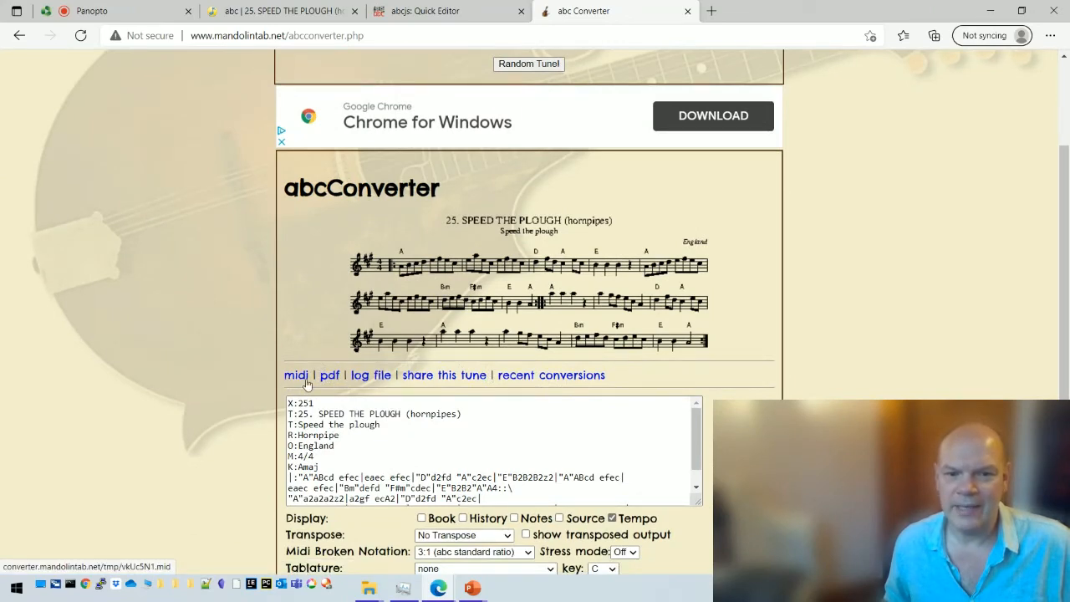
scroll(460, 381, "down", 1)
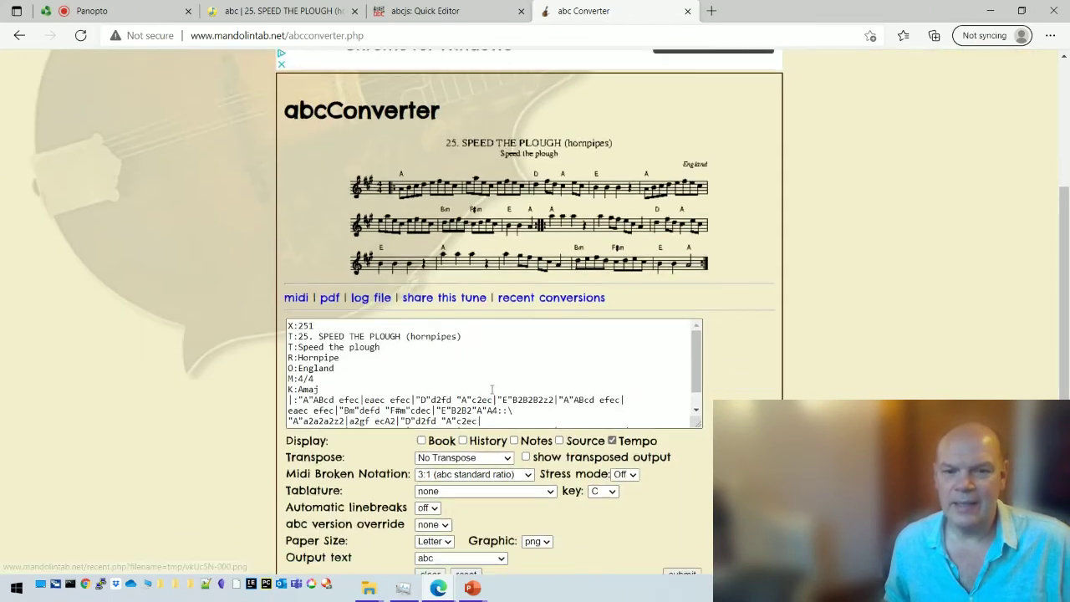
left_click(301, 399)
type("A")
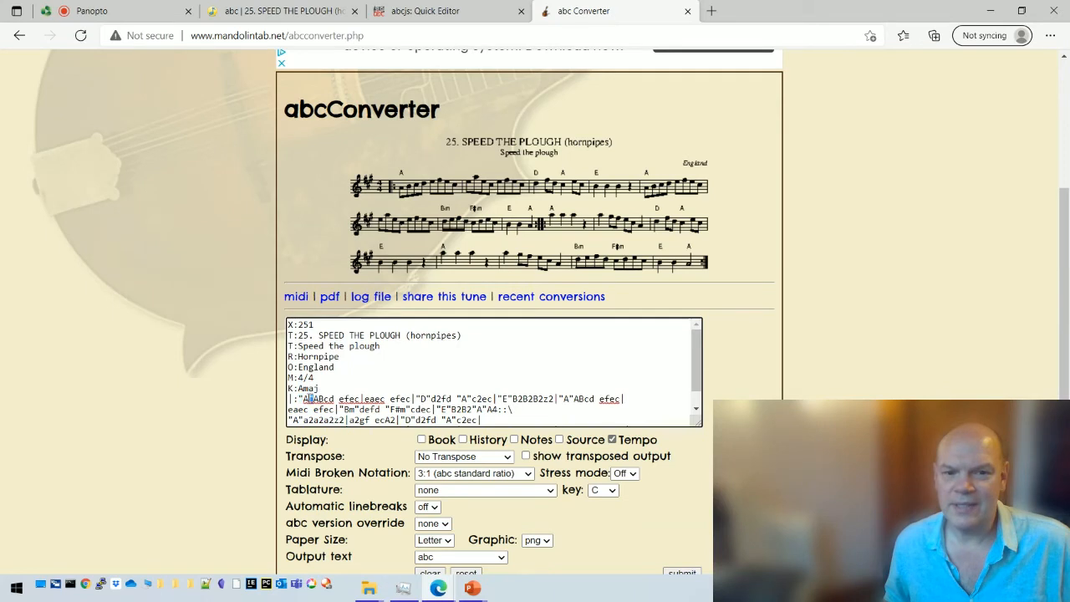
double_click(306, 398)
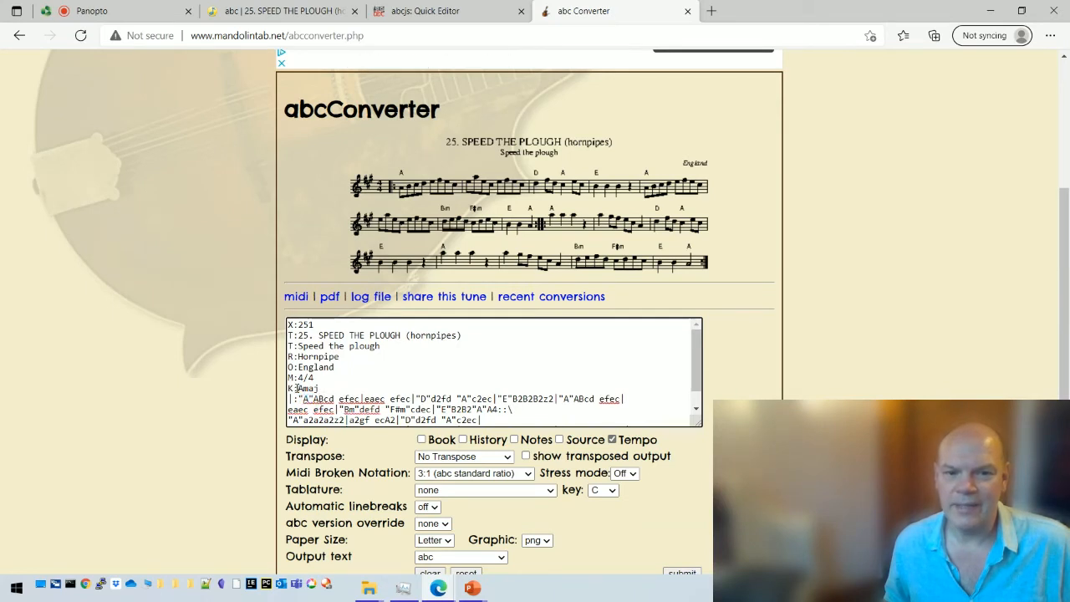
left_click_drag(297, 388, 319, 388)
left_click(245, 426)
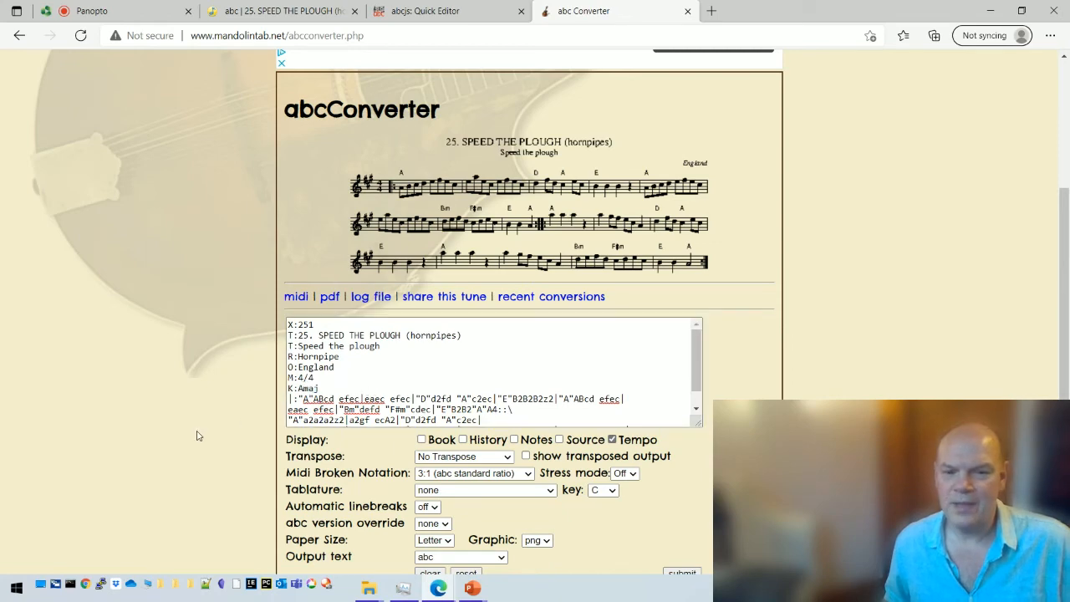
scroll(245, 426, "down", 3)
scroll(193, 418, "up", 2)
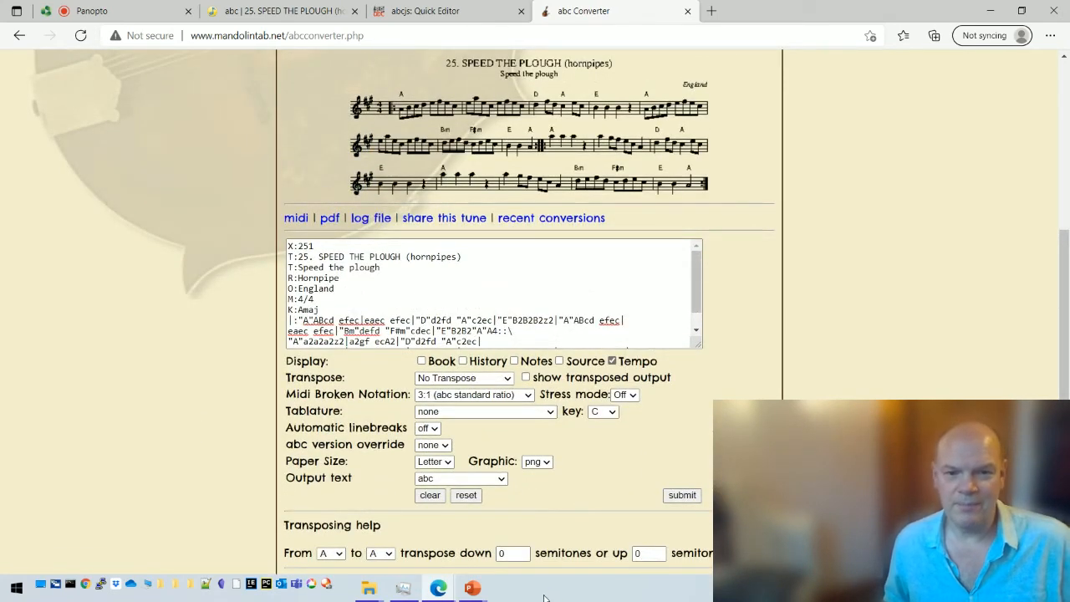
scroll(535, 335, "up", 1)
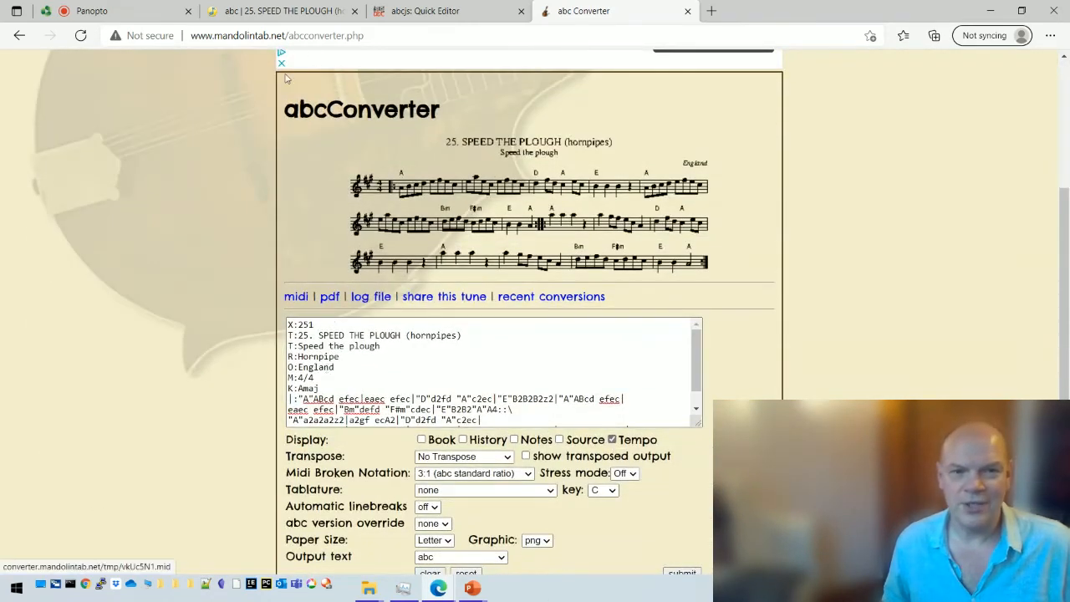
left_click(251, 11)
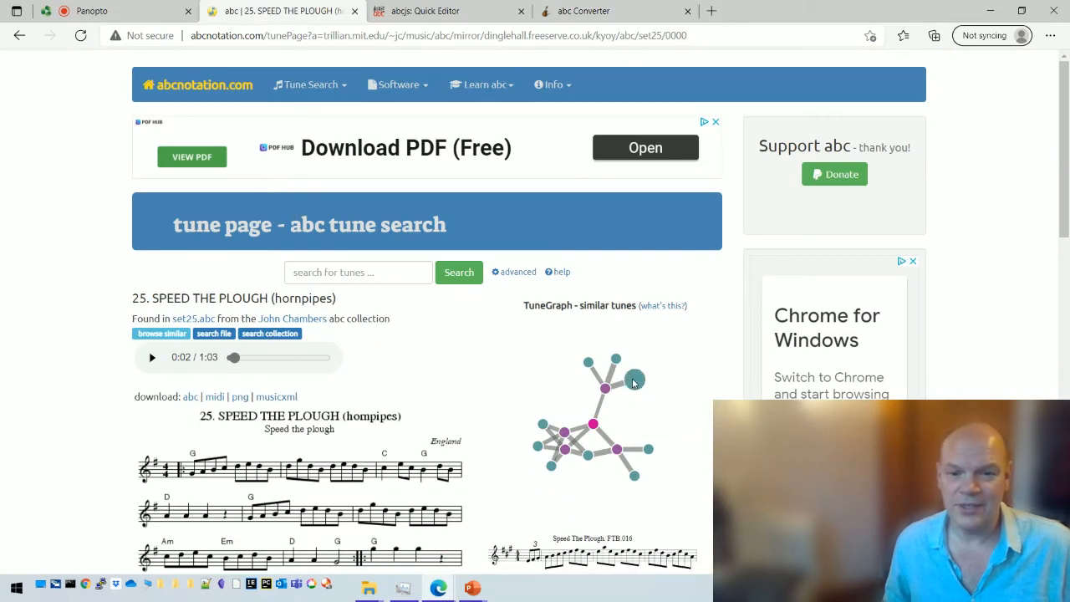
Step: Open the similar tune Speed The Plough. FTB.016 and inspect its M:4/4 metre line
left_click(633, 381)
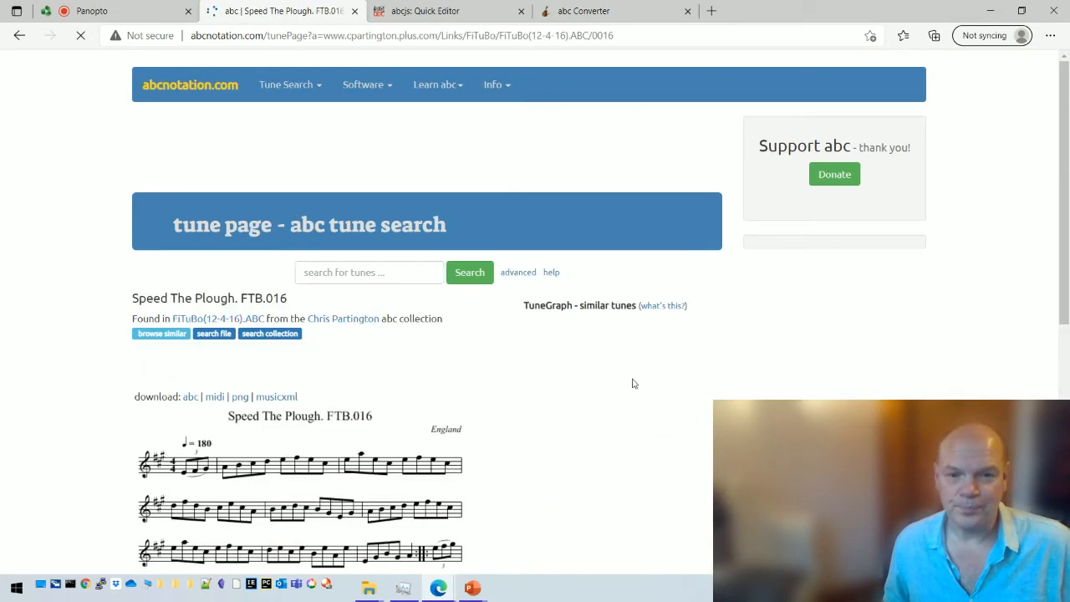
scroll(633, 383, "down", 4)
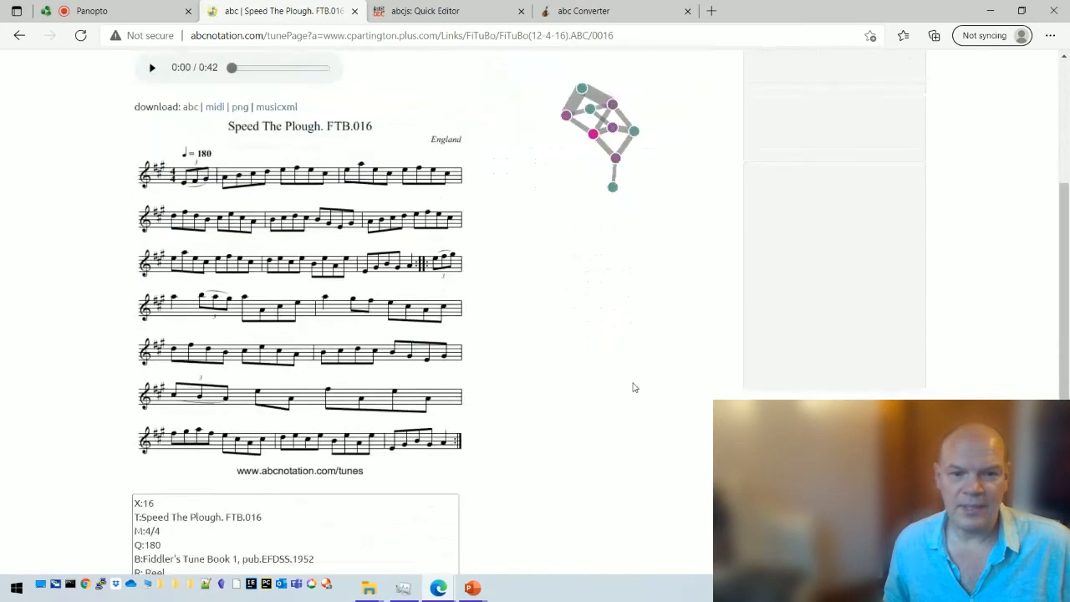
scroll(633, 387, "down", 1)
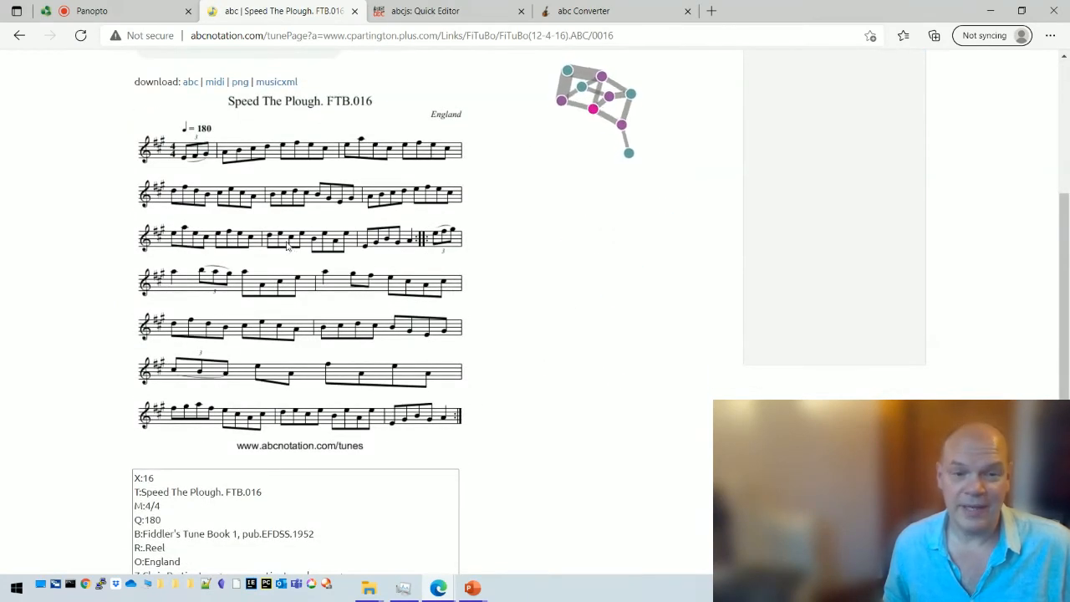
scroll(289, 247, "down", 2)
scroll(288, 246, "down", 1)
scroll(251, 276, "up", 6)
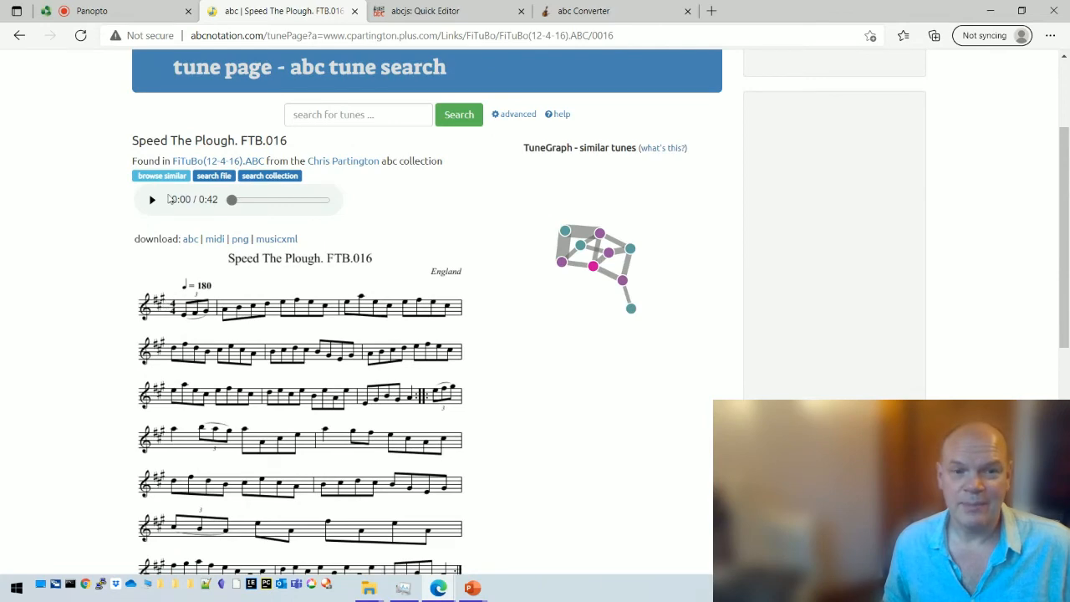
scroll(253, 223, "down", 8)
scroll(253, 224, "down", 2)
left_click_drag(133, 348, 215, 353)
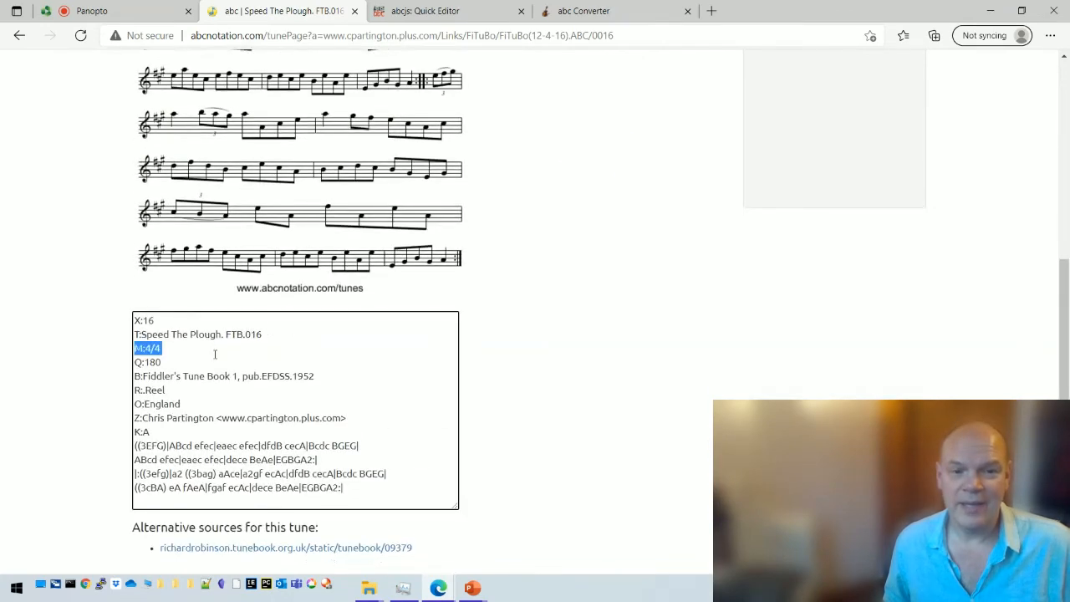
left_click(216, 354)
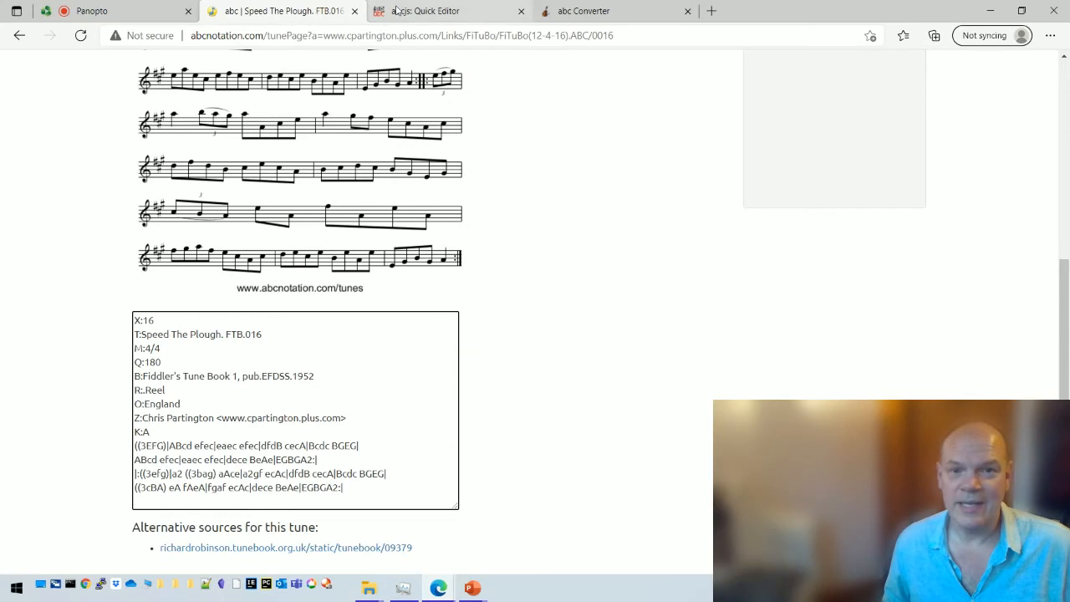
Step: Glance at the edited tune in the quick editor, then return to the A-major result in abcConverter
left_click(425, 11)
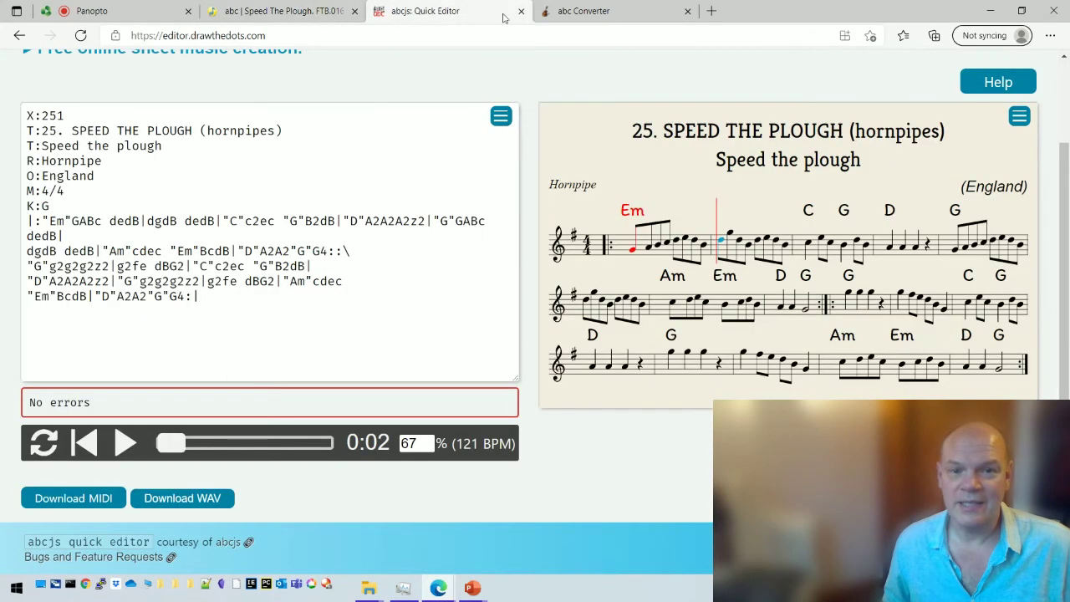
left_click(583, 11)
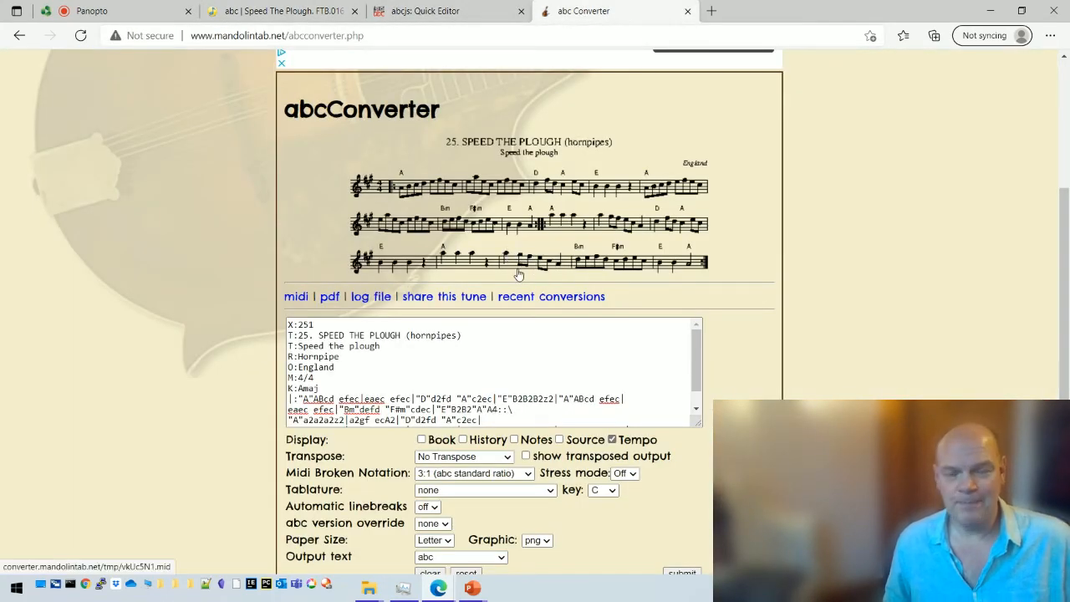